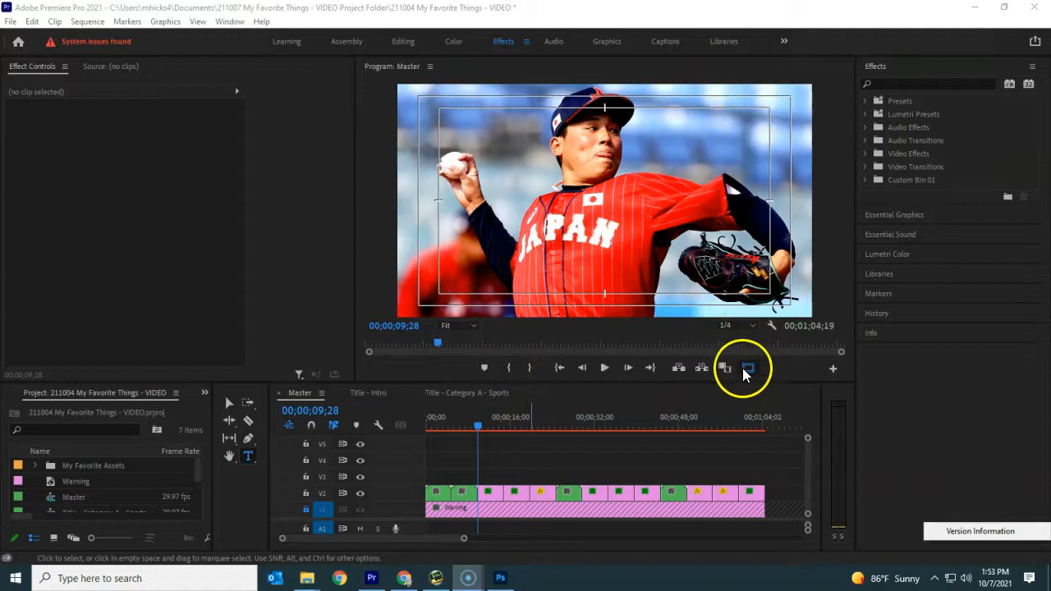
# - Move the Safe Margins button to the start of the program monitor's button bar and toggle the margins off and on
pyautogui.click(835, 369)
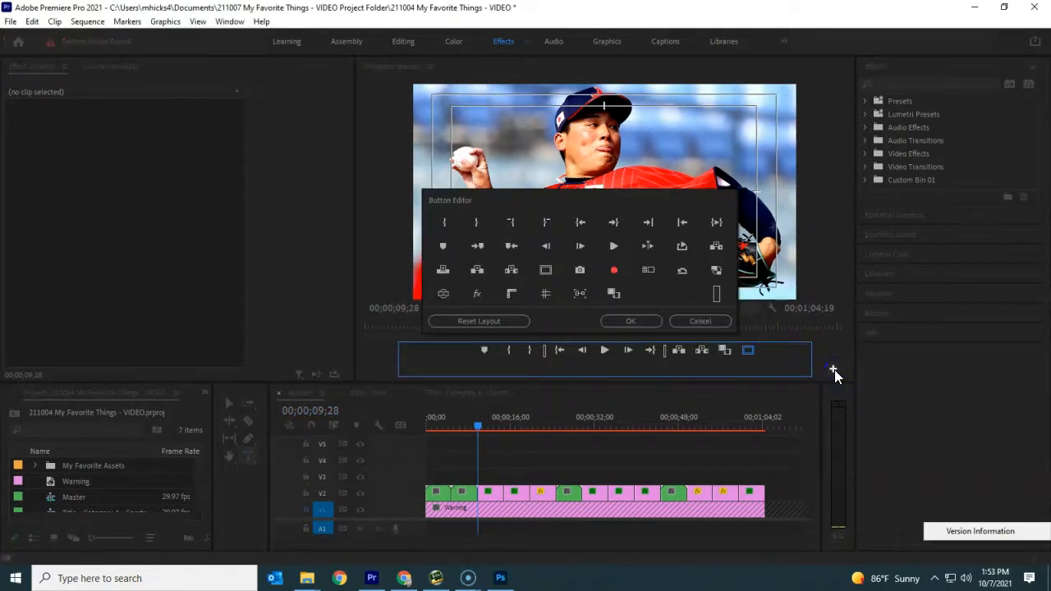
pyautogui.moveTo(746, 350); pyautogui.dragTo(745, 387)
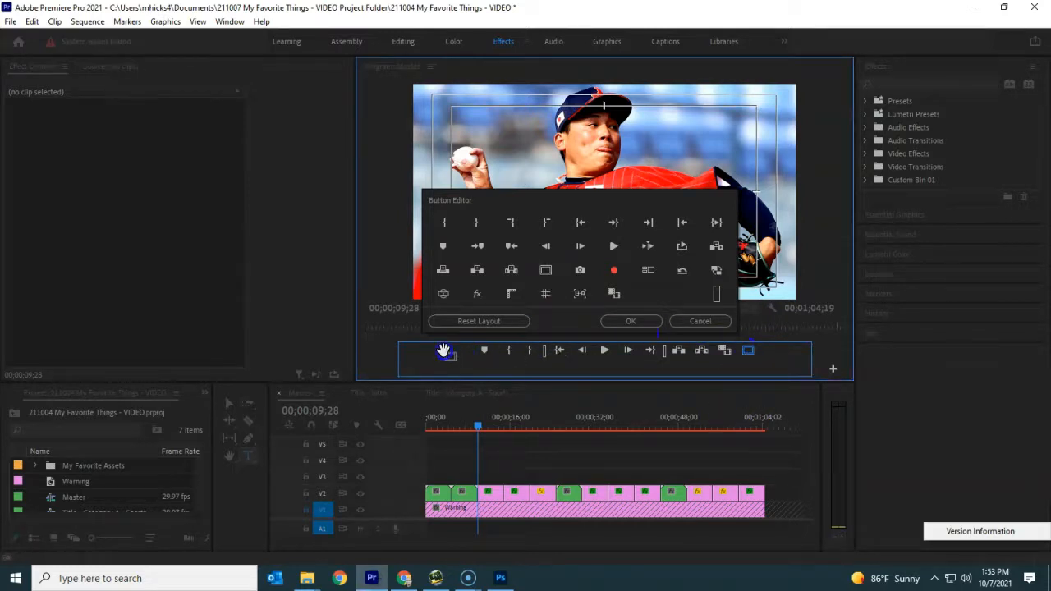
pyautogui.click(631, 321)
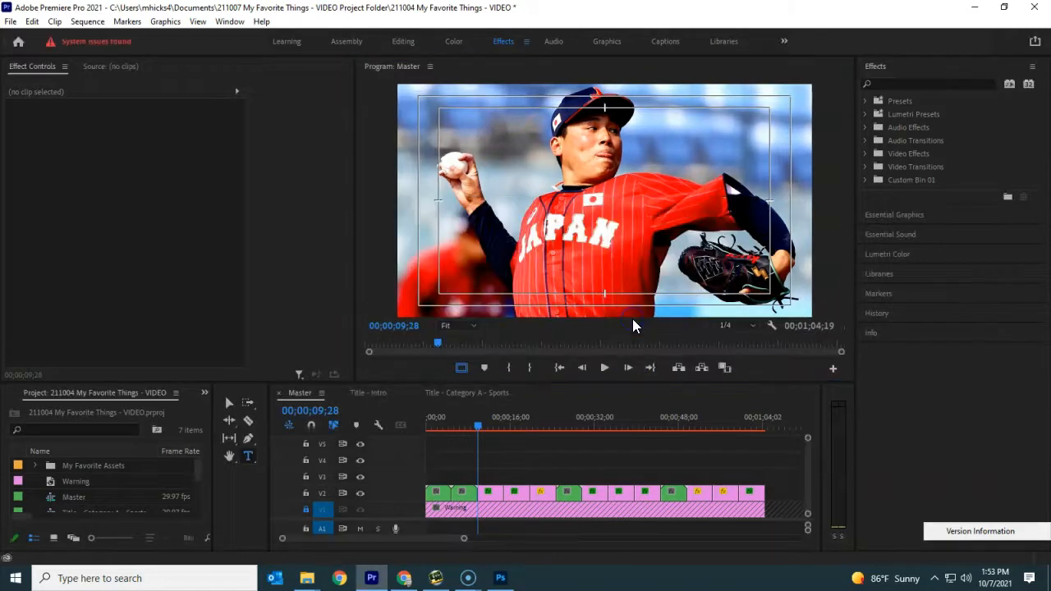
pyautogui.click(462, 368)
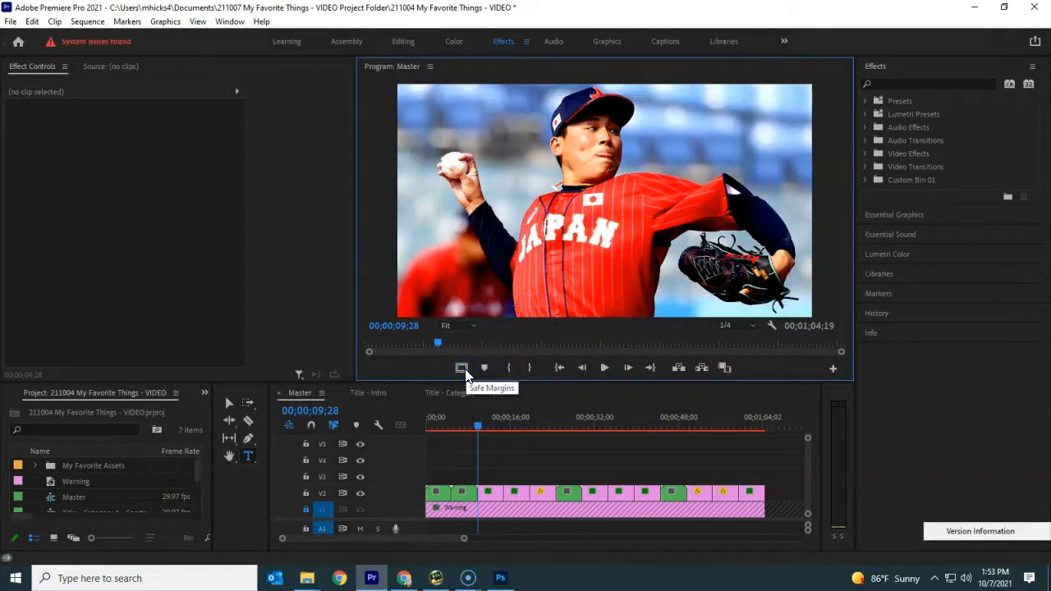
pyautogui.click(463, 368)
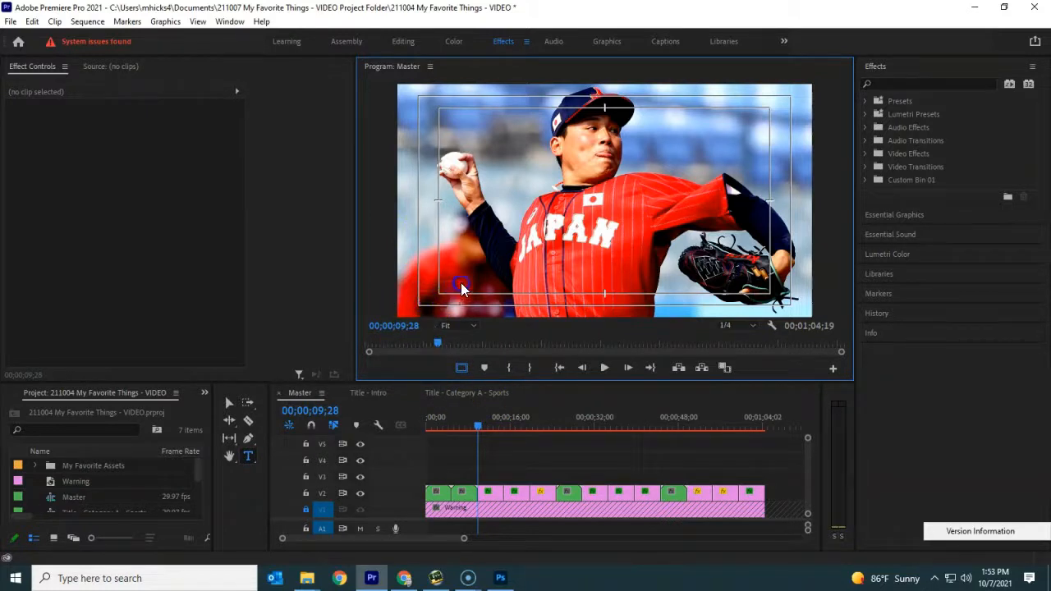
# - Draw a text box in the lower-left area of the baseball picture and enter "Baseball is big in Japan" in it
pyautogui.moveTo(522, 261); pyautogui.dragTo(663, 255)
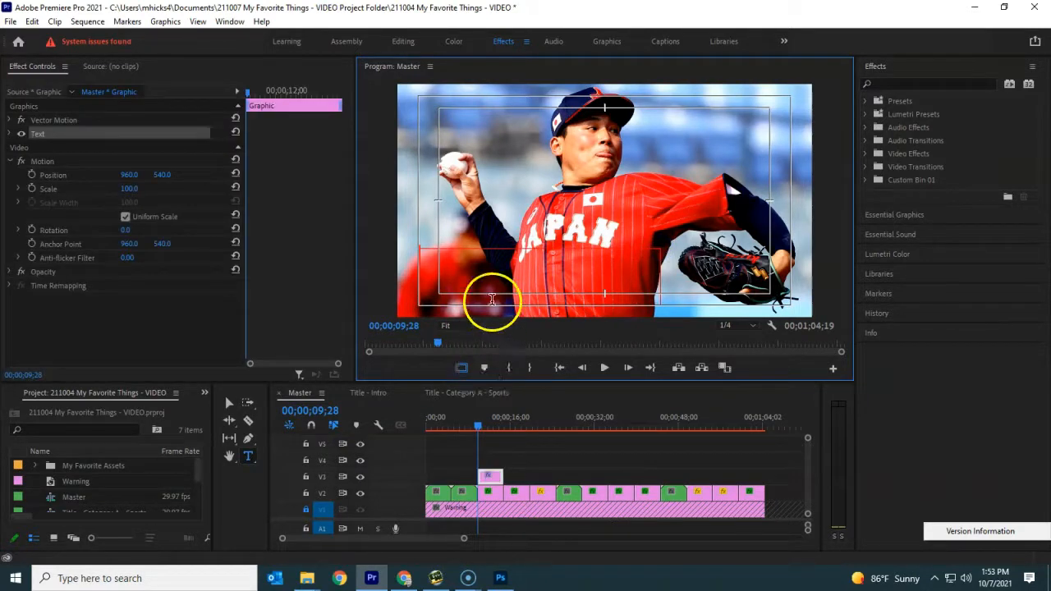
pyautogui.click(9, 134)
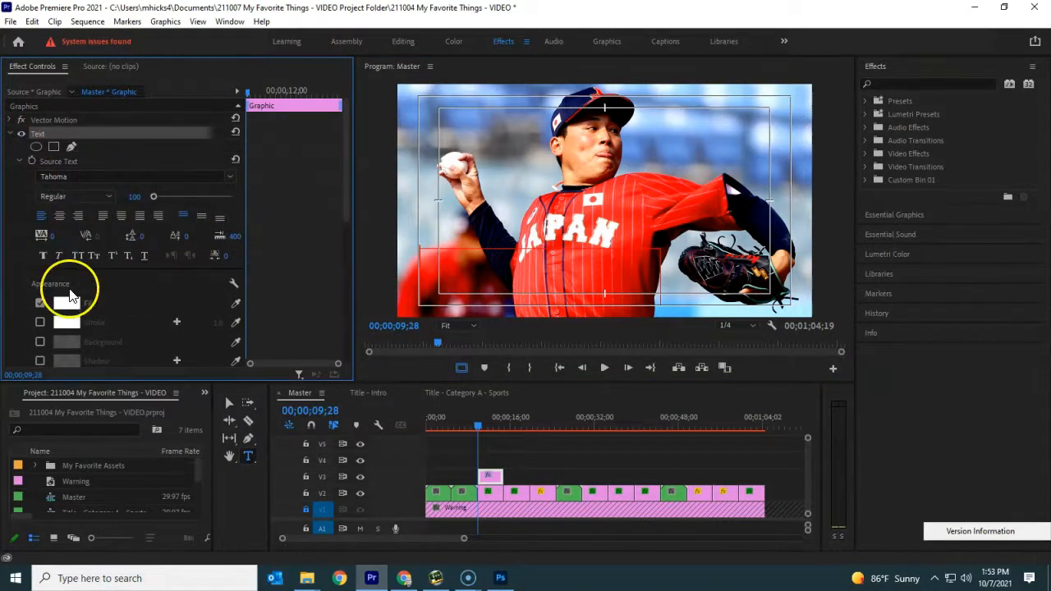
pyautogui.click(69, 307)
pyautogui.click(453, 269)
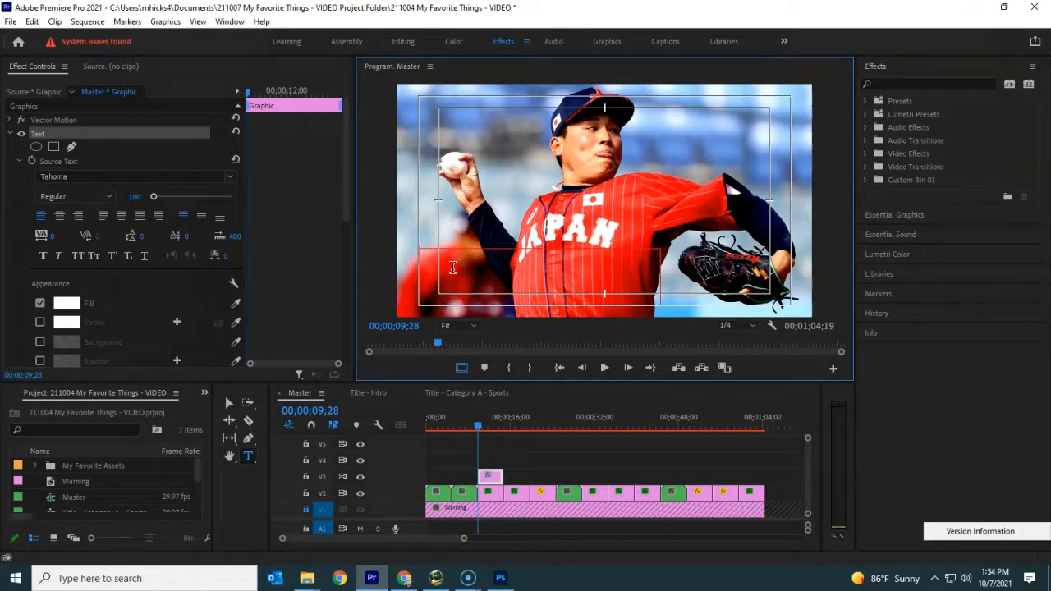
pyautogui.write('Baserball is big in Japan')
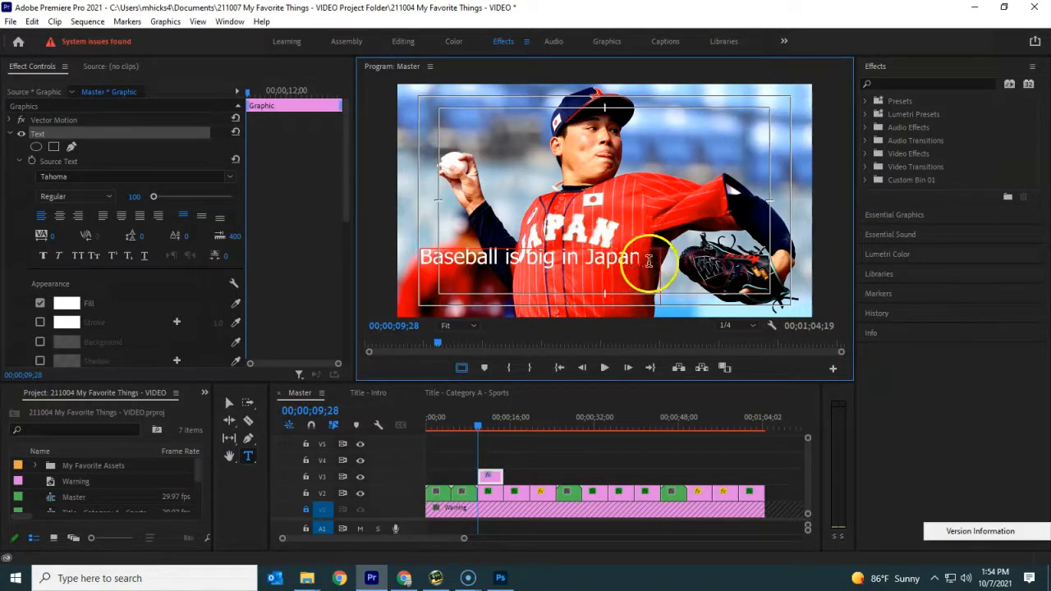
# - Enlarge the caption's font size to 163 and extend its text box upward so both lines fit
pyautogui.moveTo(156, 198); pyautogui.dragTo(160, 200)
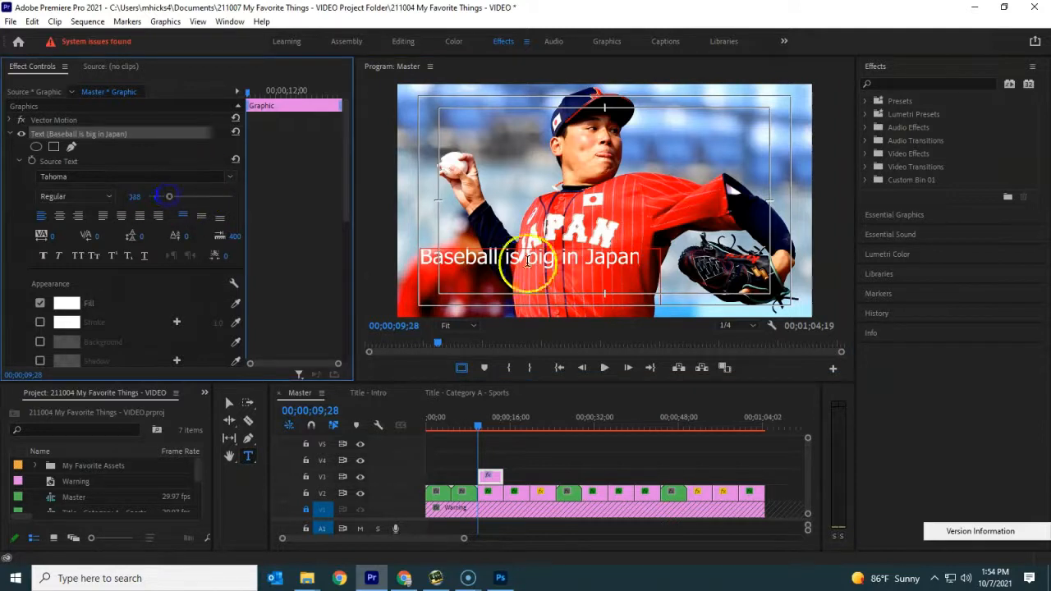
pyautogui.moveTo(650, 262); pyautogui.dragTo(369, 245)
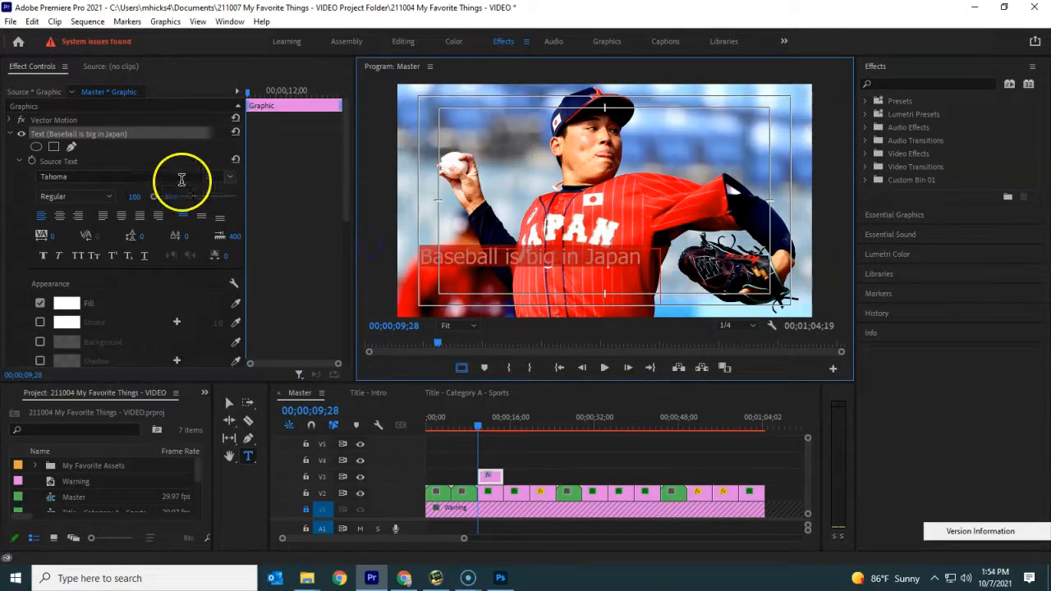
pyautogui.moveTo(157, 196); pyautogui.dragTo(156, 196)
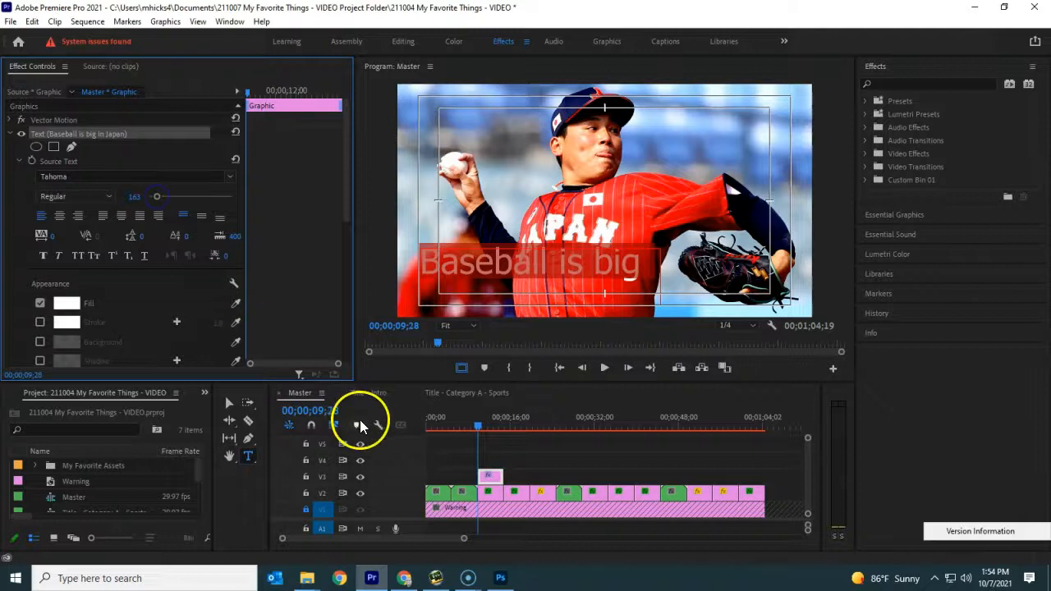
pyautogui.click(229, 402)
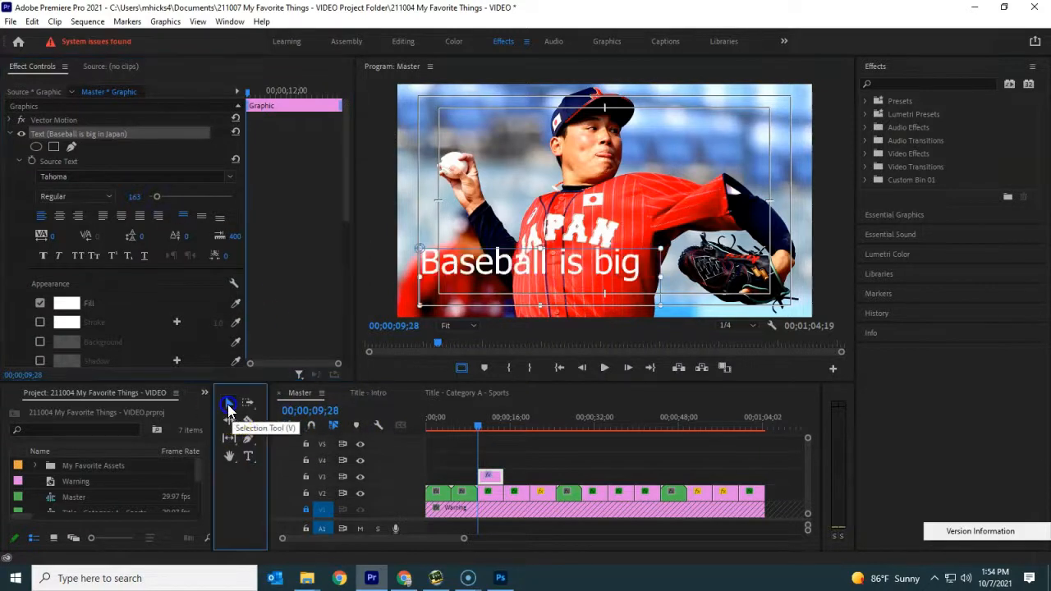
pyautogui.click(530, 250)
pyautogui.moveTo(540, 239); pyautogui.dragTo(541, 236)
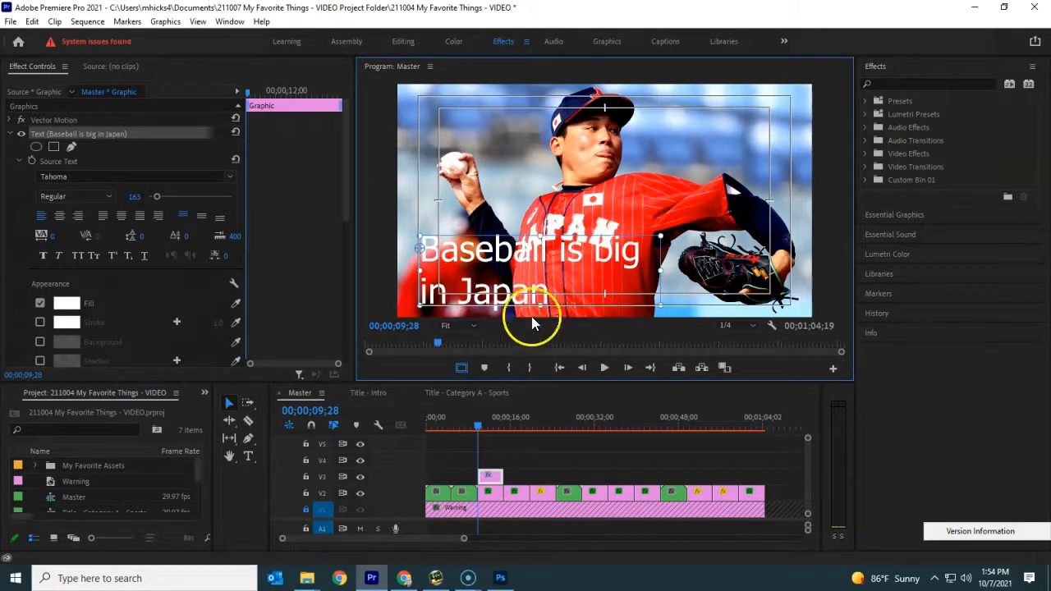
# - Reduce the caption's font size to 113, then narrow its box to wrap after "Baseball is" and shift it slightly down
pyautogui.moveTo(158, 195); pyautogui.dragTo(153, 197)
pyautogui.moveTo(662, 270); pyautogui.dragTo(614, 265)
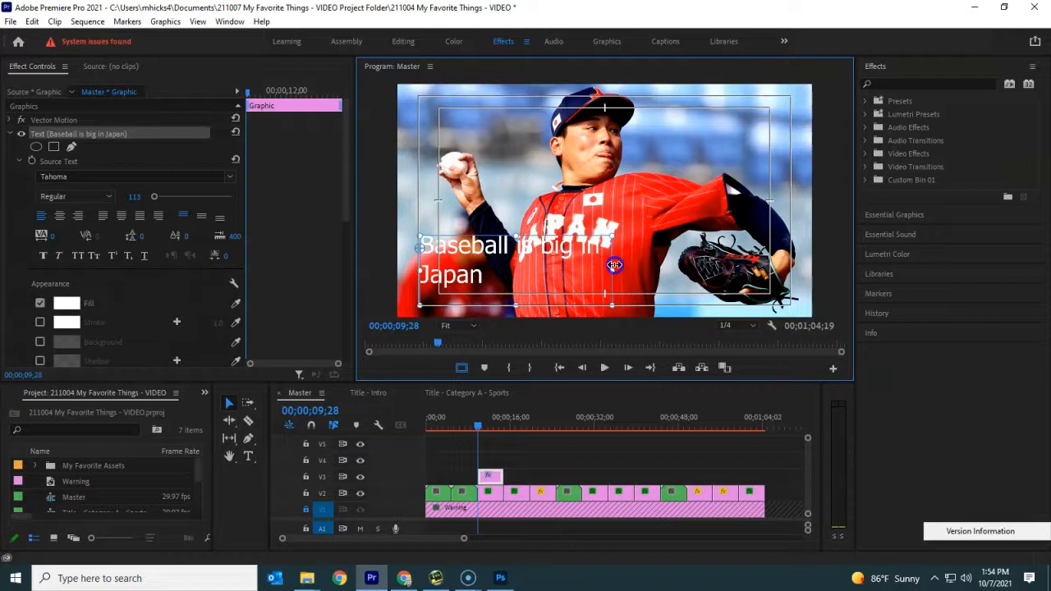
pyautogui.moveTo(615, 265); pyautogui.dragTo(564, 278)
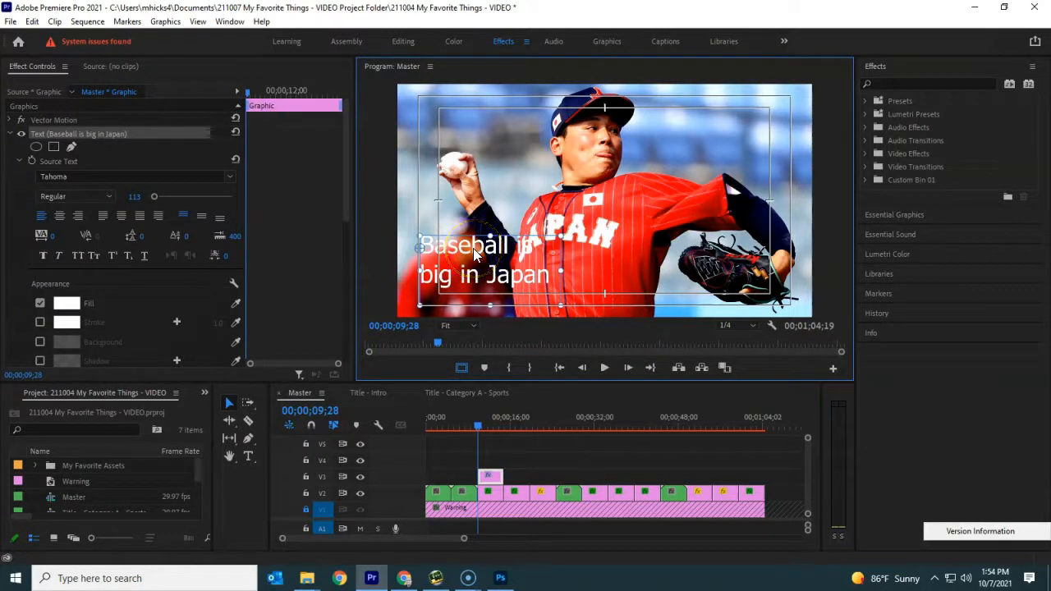
pyautogui.moveTo(473, 248); pyautogui.dragTo(476, 258)
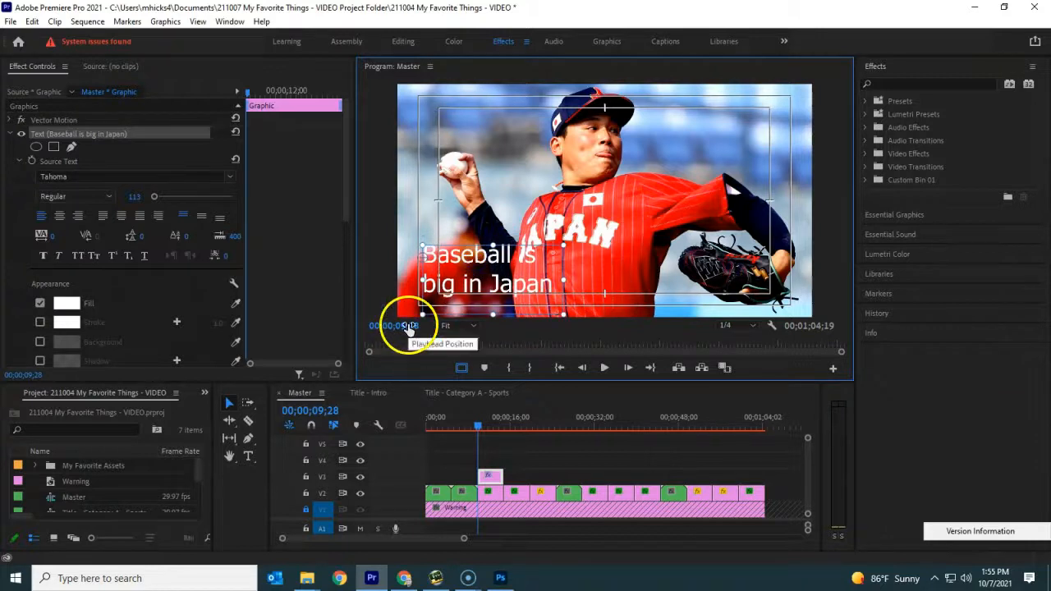
# - Set the caption's font style to Bold and widen its box so "big in Japan" fits on the second line
pyautogui.click(106, 198)
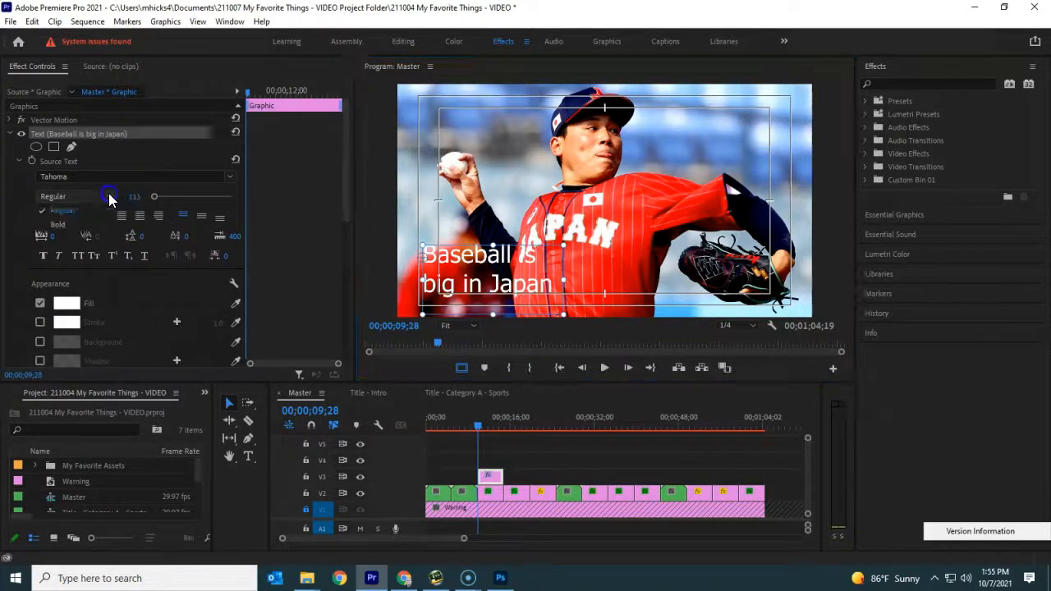
pyautogui.click(59, 225)
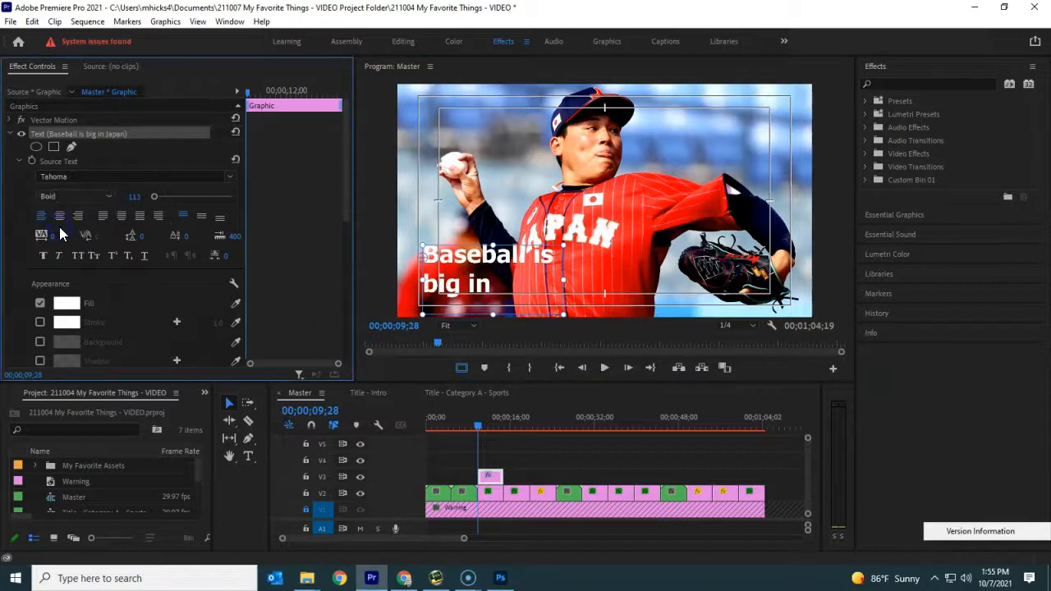
pyautogui.moveTo(564, 280); pyautogui.dragTo(576, 280)
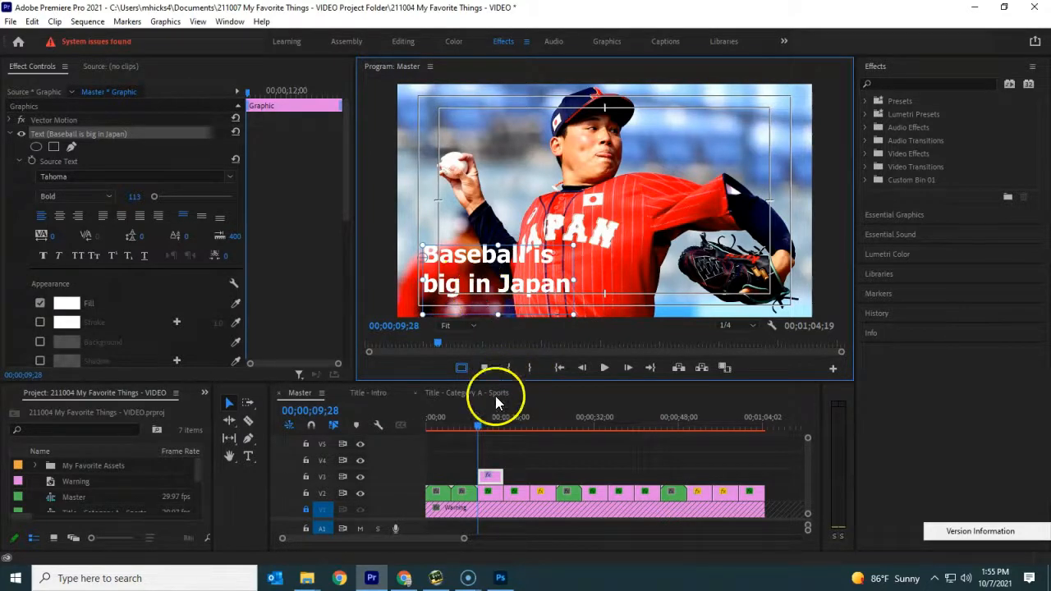
pyautogui.moveTo(477, 425); pyautogui.dragTo(483, 424)
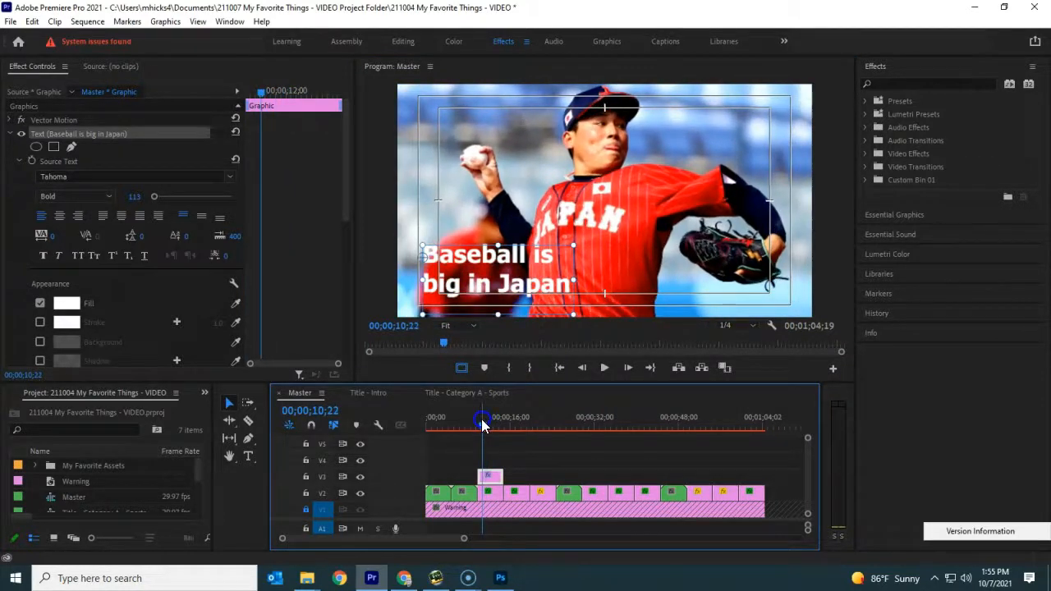
# - Try a black stroke of width 36 on the caption text, and turn the stroke off again
pyautogui.click(39, 322)
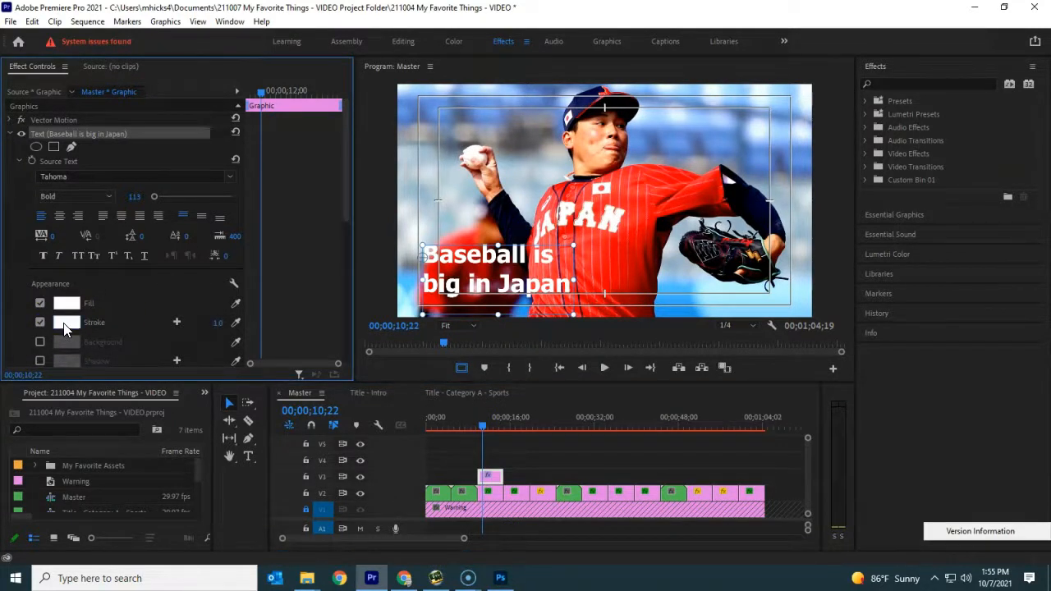
pyautogui.click(65, 324)
pyautogui.moveTo(498, 300); pyautogui.dragTo(539, 204)
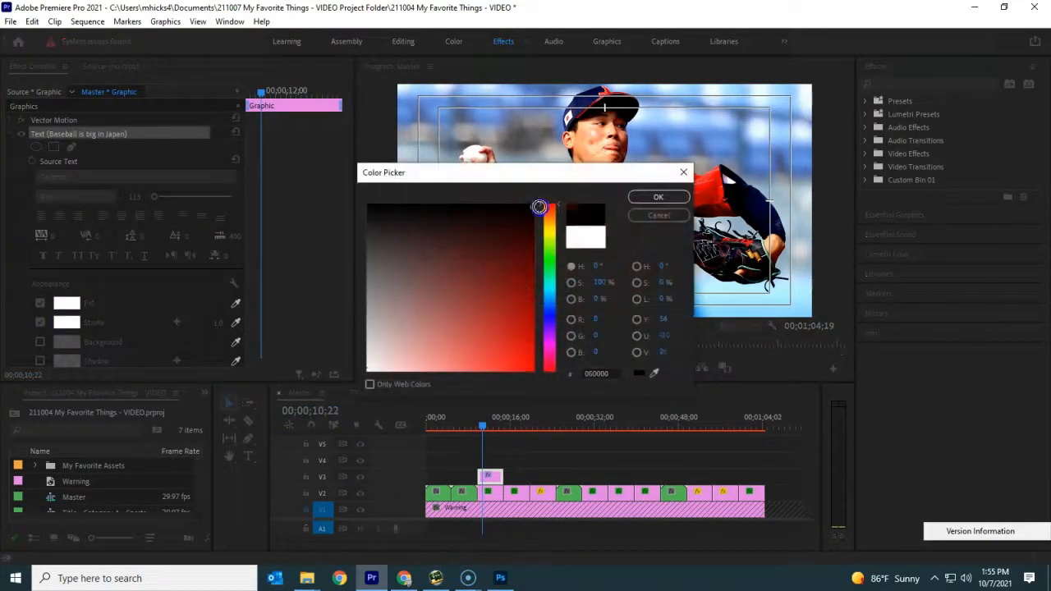
pyautogui.click(659, 198)
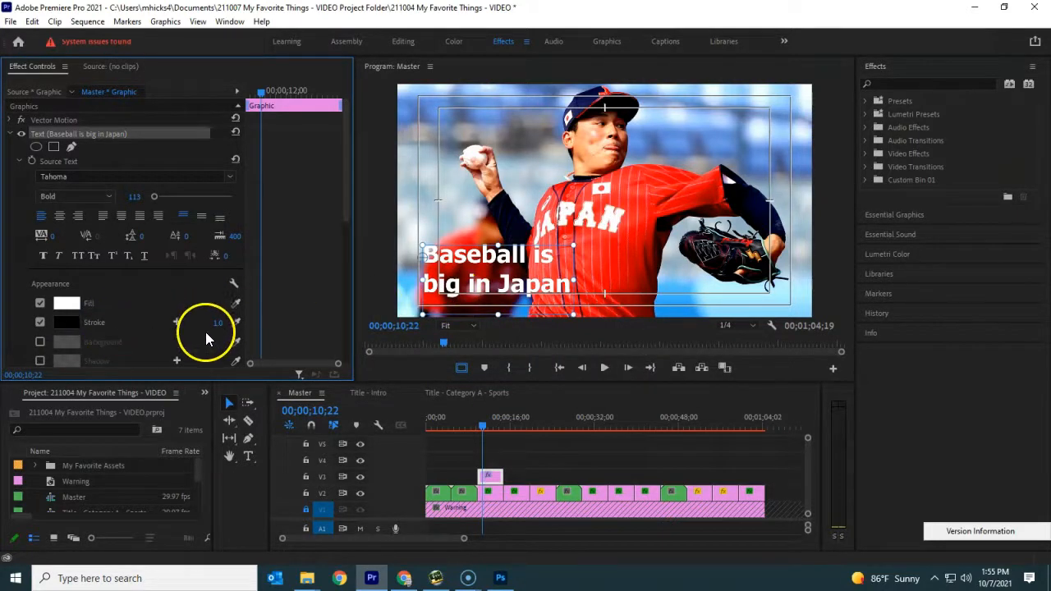
pyautogui.click(219, 323)
pyautogui.moveTo(219, 323)
pyautogui.mouseDown()
pyautogui.moveTo(257, 325)
pyautogui.moveTo(231, 328)
pyautogui.mouseUp()
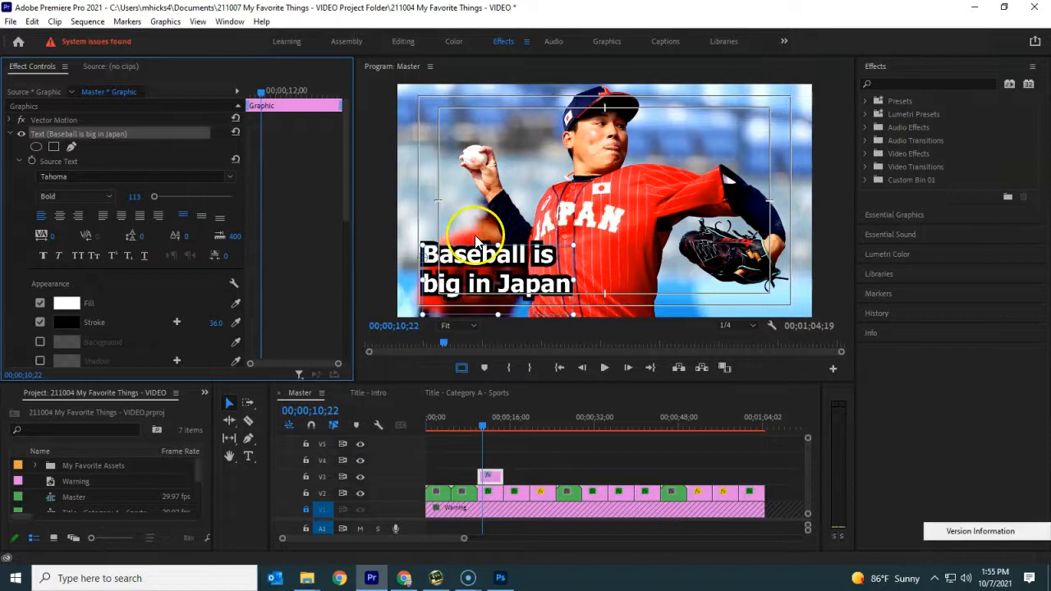
pyautogui.click(40, 322)
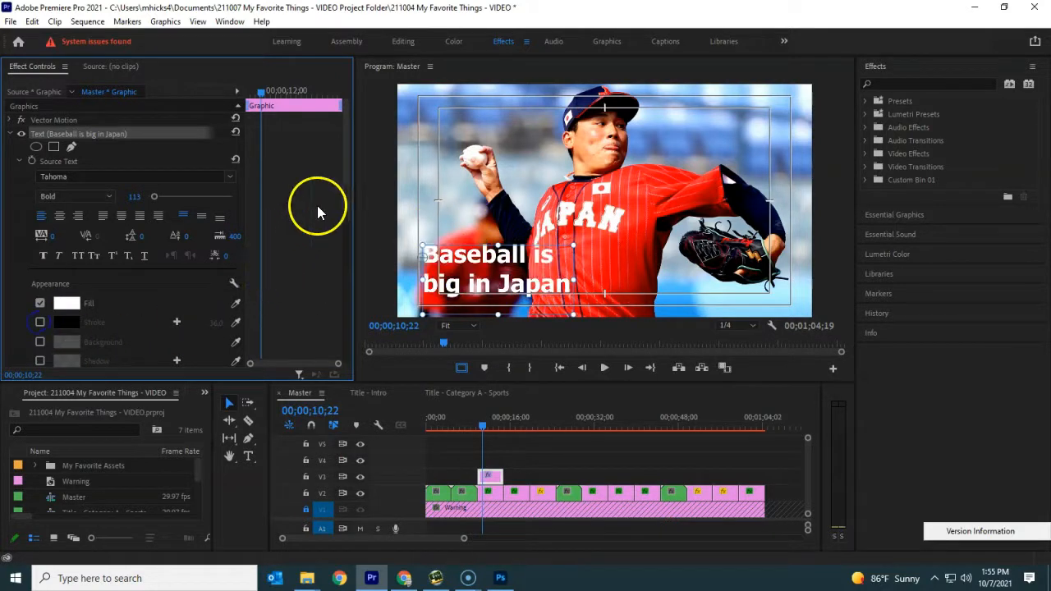
# - Add a black shadow to the caption text with 100% opacity and a distance of 0
pyautogui.moveTo(344, 190); pyautogui.dragTo(344, 254)
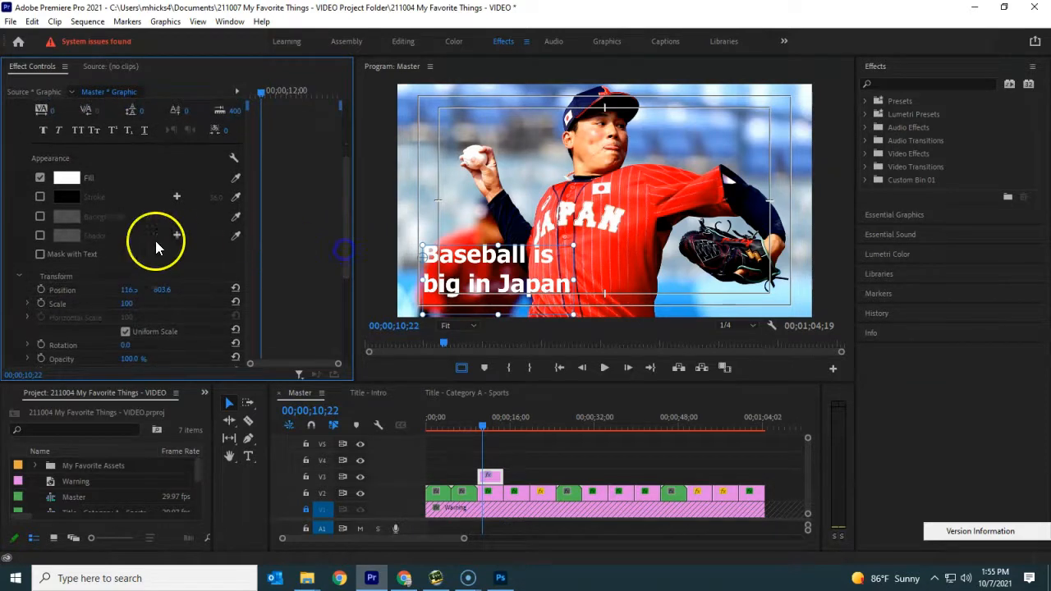
pyautogui.click(40, 236)
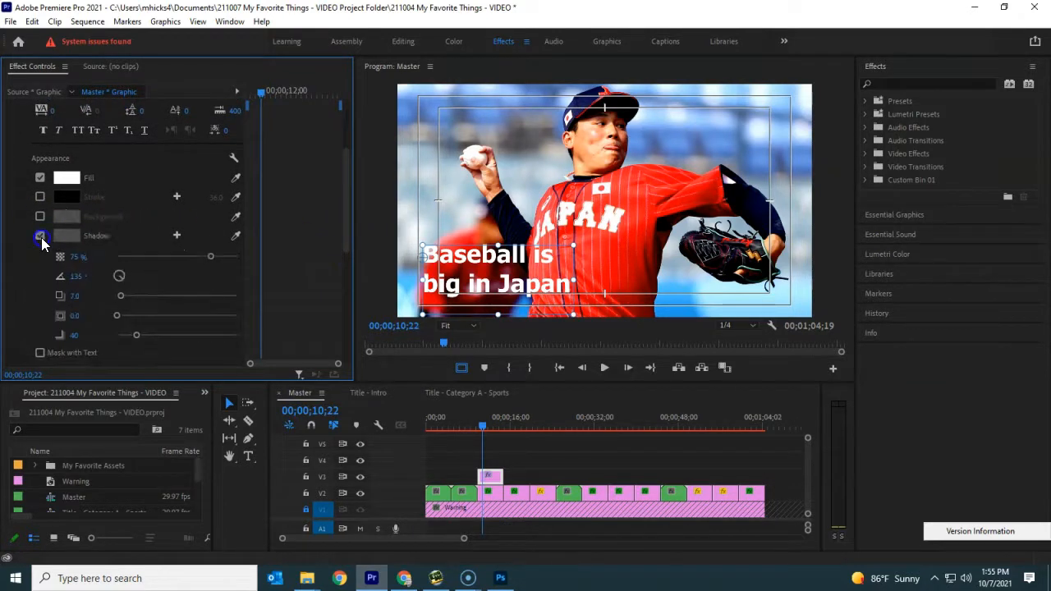
pyautogui.click(67, 236)
pyautogui.moveTo(489, 293); pyautogui.dragTo(533, 207)
pyautogui.click(655, 201)
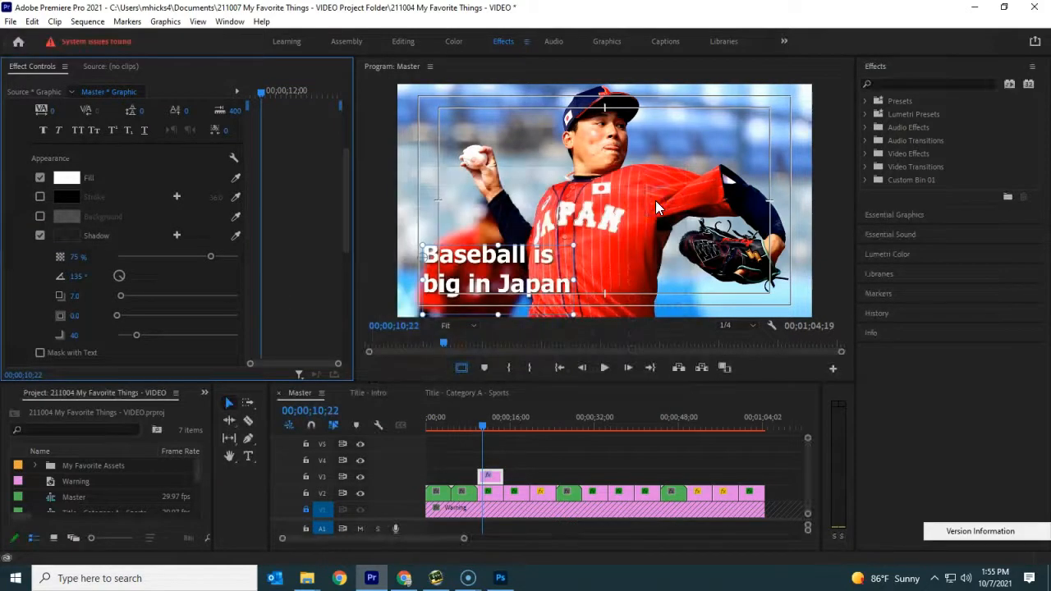
pyautogui.moveTo(211, 256); pyautogui.dragTo(241, 260)
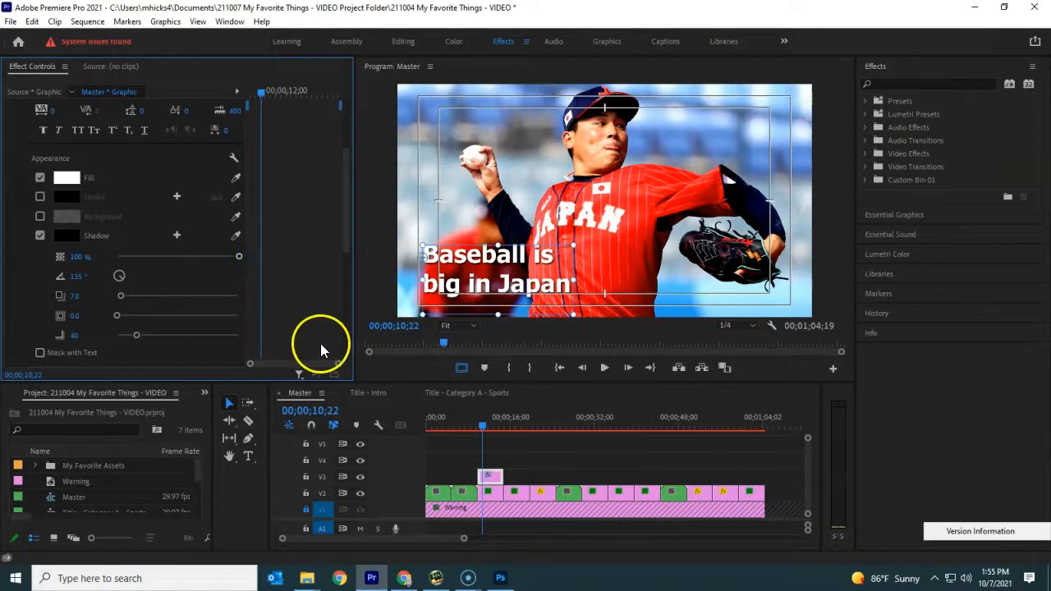
pyautogui.moveTo(121, 295); pyautogui.dragTo(152, 297)
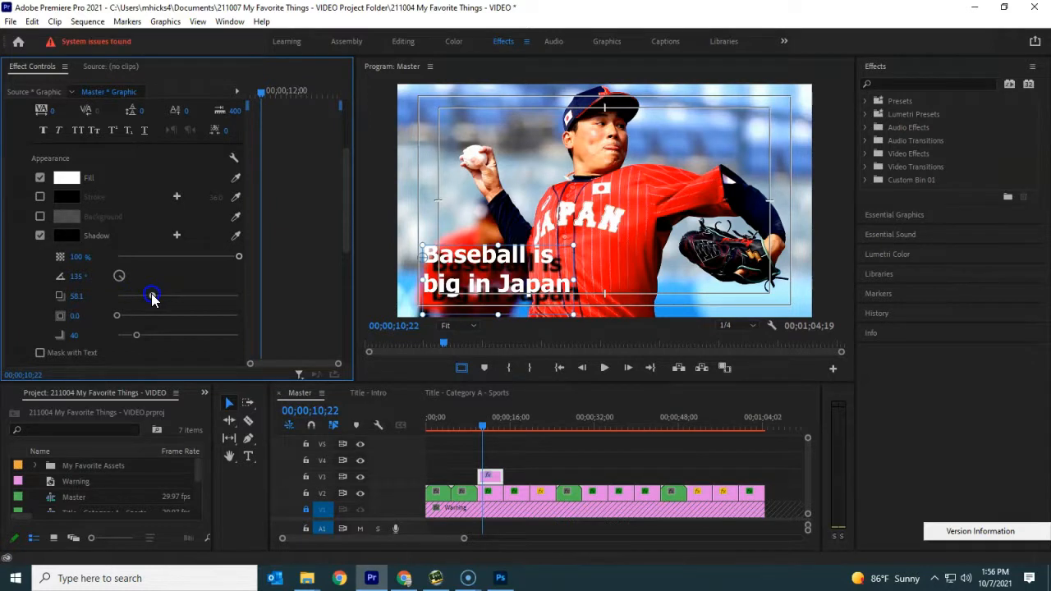
pyautogui.moveTo(147, 301); pyautogui.dragTo(42, 308)
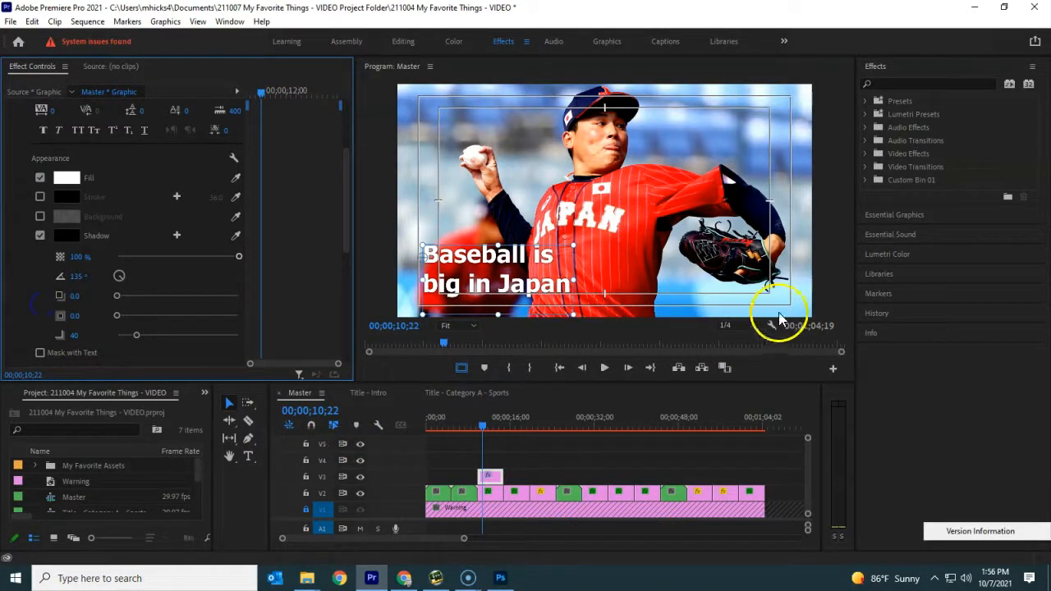
# - Set the caption shadow's size to 33.9 and blur to 90, and compare the text with the shadow off and on
pyautogui.click(473, 327)
pyautogui.click(458, 401)
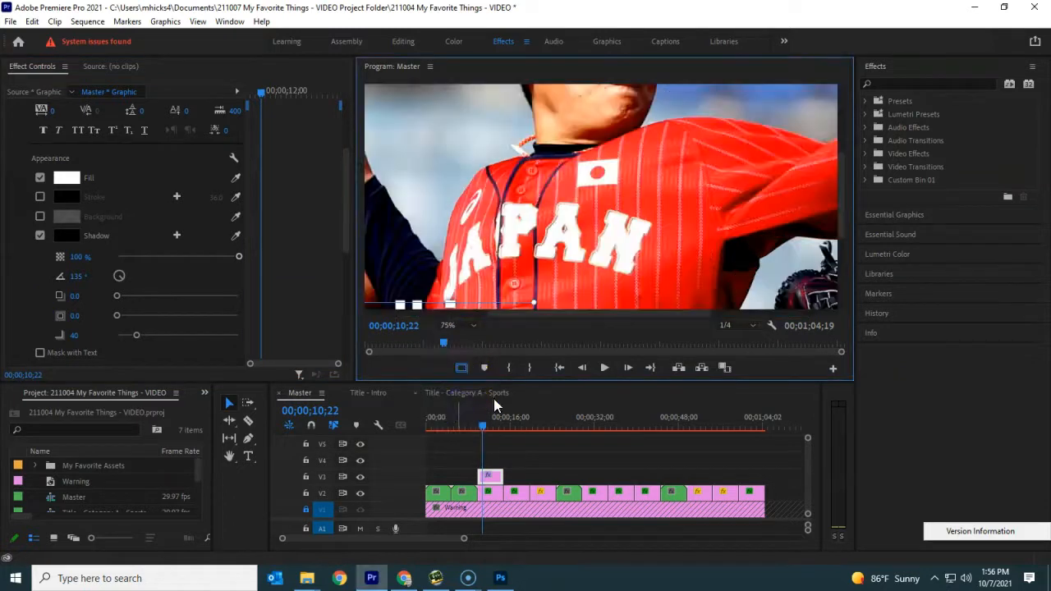
pyautogui.moveTo(840, 184); pyautogui.dragTo(842, 242)
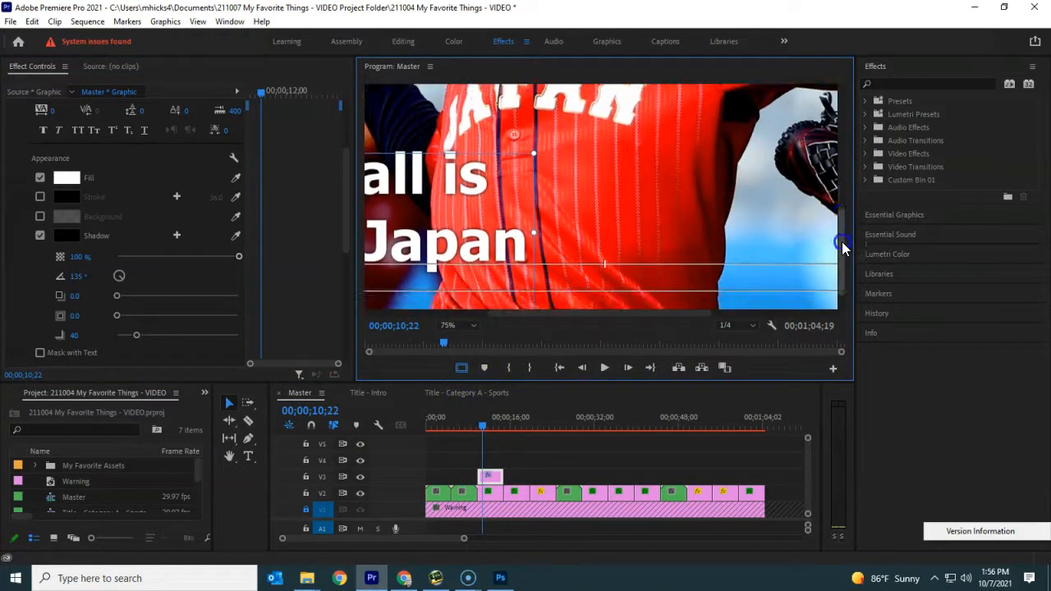
pyautogui.moveTo(619, 313); pyautogui.dragTo(516, 314)
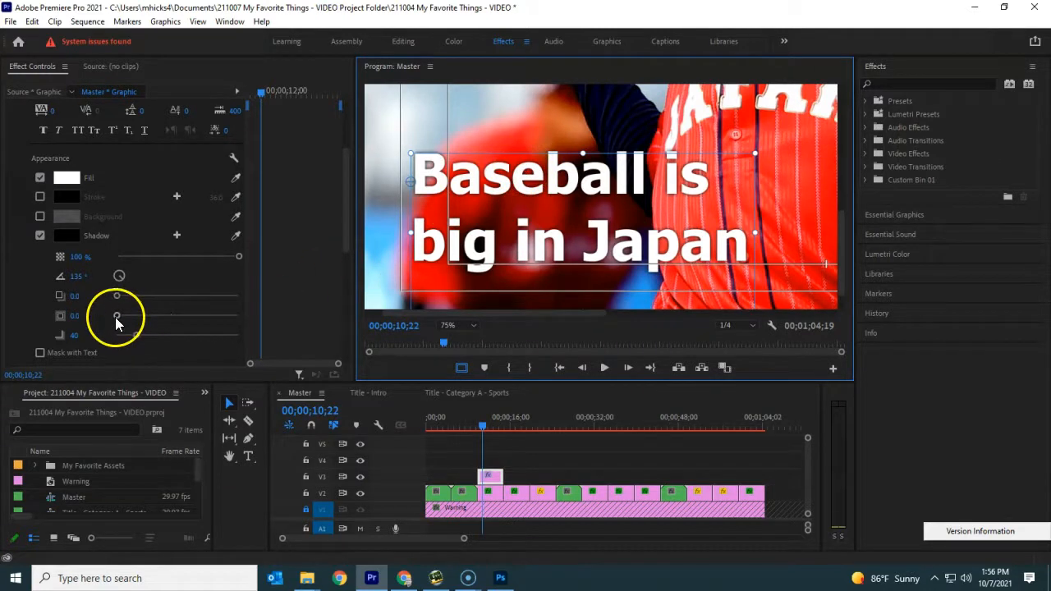
pyautogui.moveTo(116, 316); pyautogui.dragTo(151, 320)
pyautogui.moveTo(136, 335); pyautogui.dragTo(158, 317)
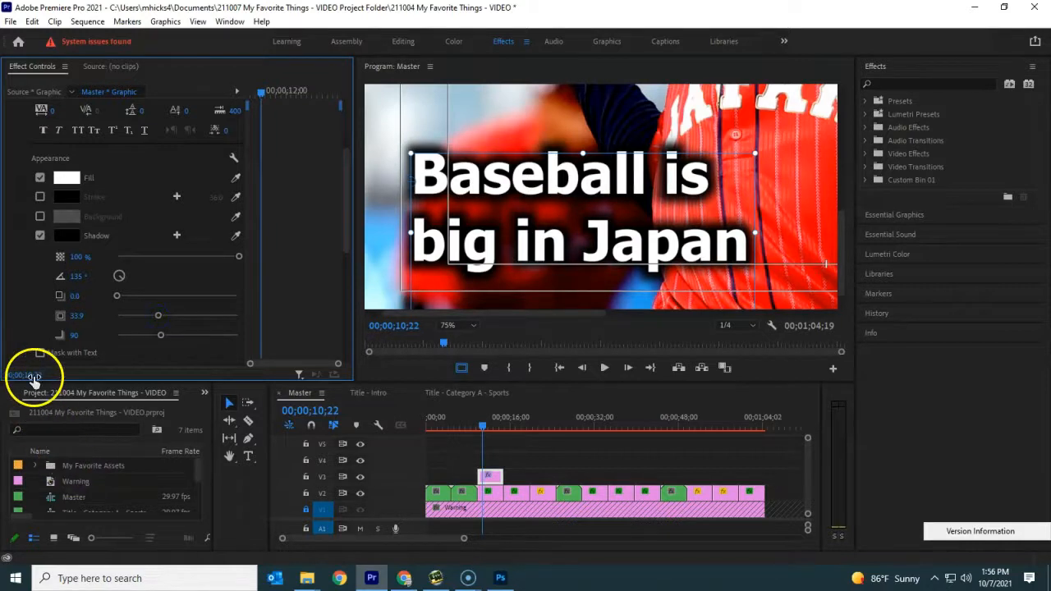
pyautogui.click(39, 235)
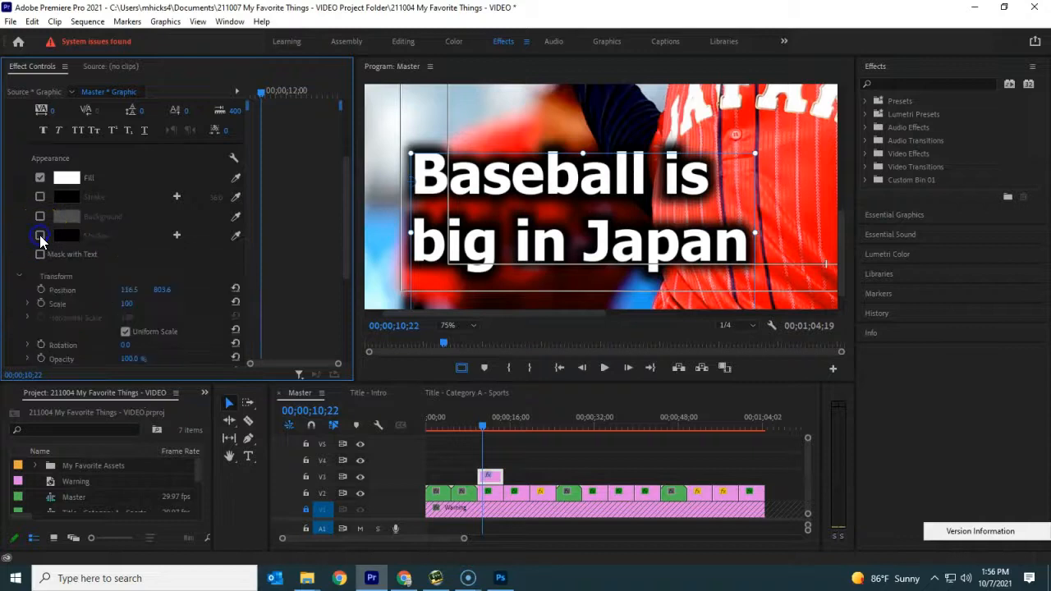
pyautogui.click(40, 235)
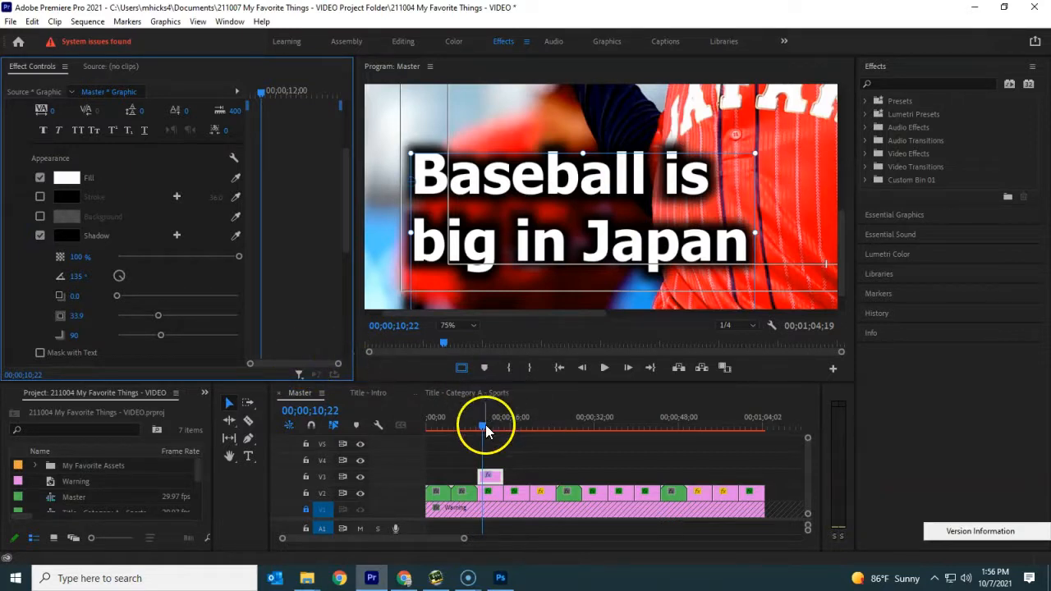
pyautogui.click(468, 326)
pyautogui.click(461, 336)
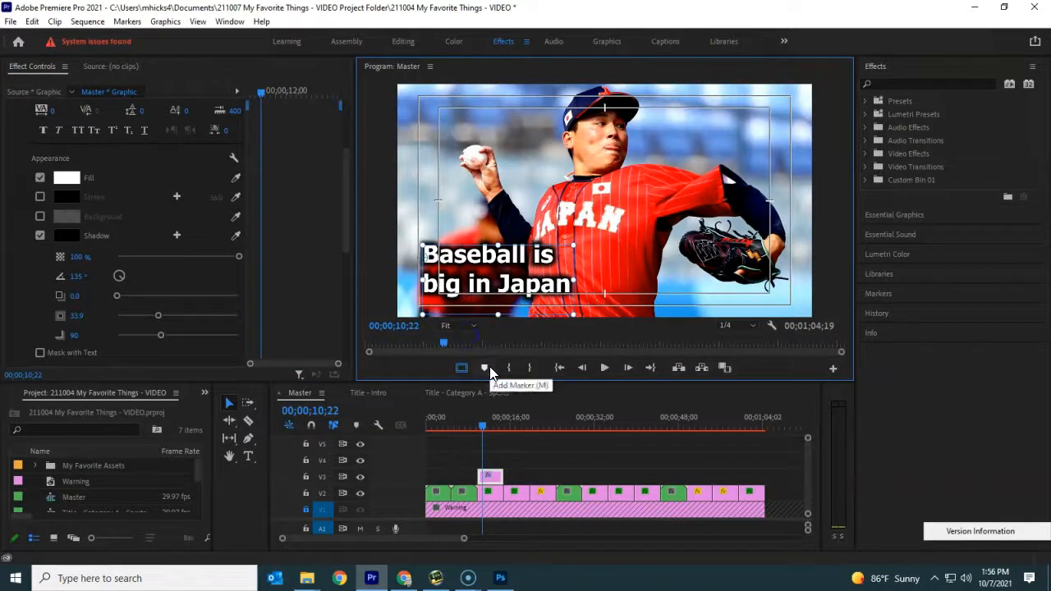
# - Play back the baseball clip from just before the caption starts to check how it looks in motion
pyautogui.moveTo(482, 427); pyautogui.dragTo(476, 428)
pyautogui.press('space')
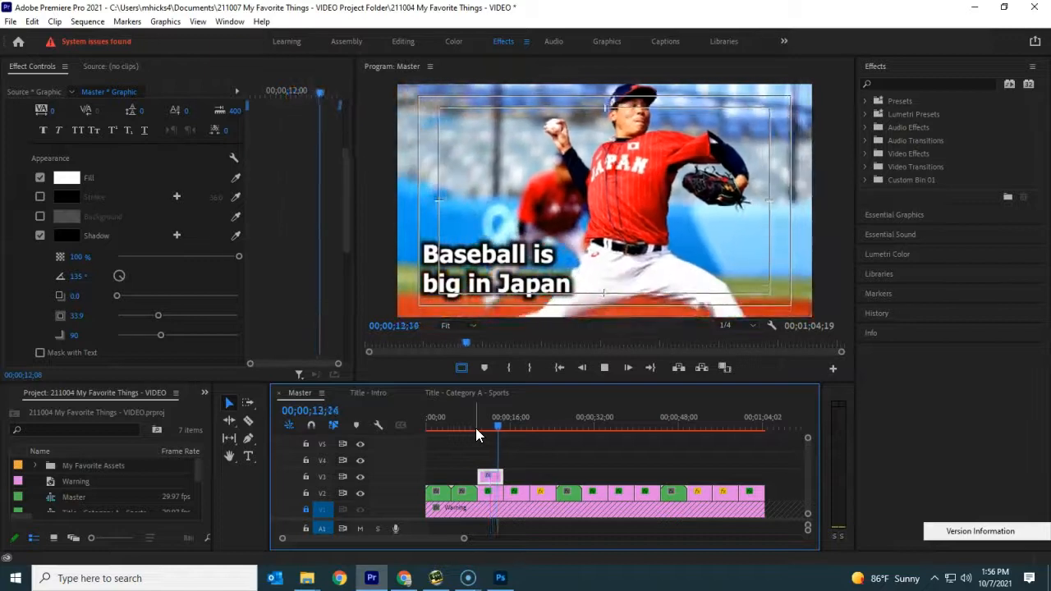
pyautogui.click(531, 435)
# - Apply a Cross Dissolve transition to both ends of the caption clip on track V3
pyautogui.moveTo(510, 423); pyautogui.dragTo(493, 423)
pyautogui.click(496, 477)
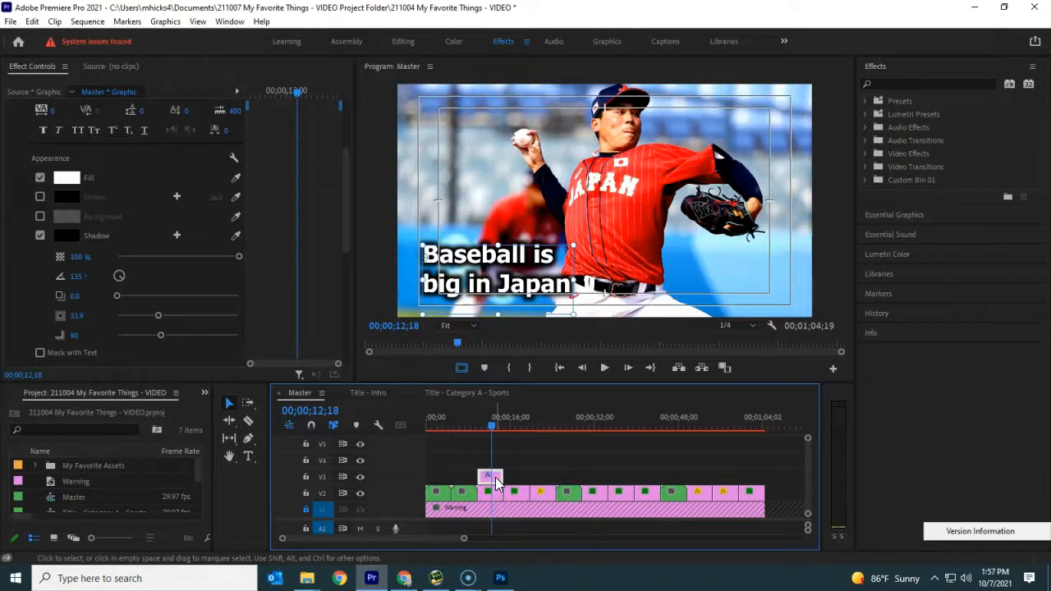
pyautogui.hotkey('ctrl', 'c')
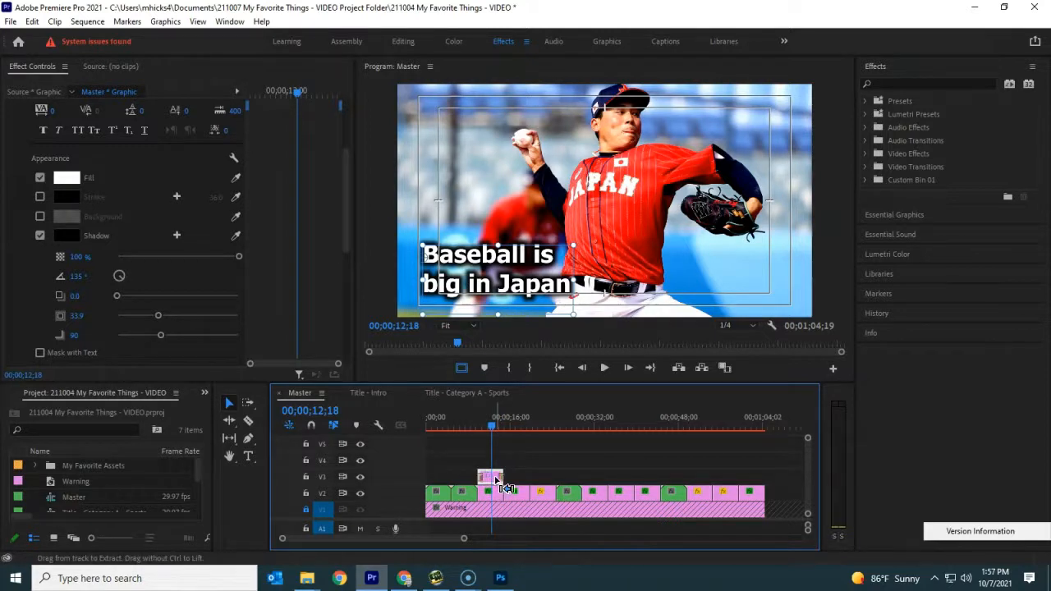
pyautogui.click(495, 478)
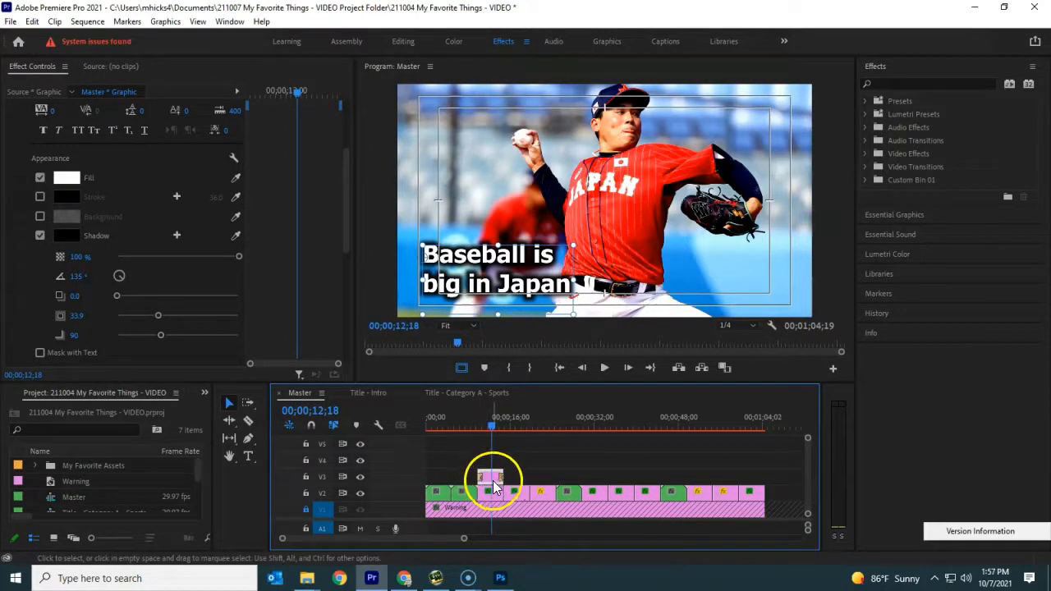
# - Play back the baseball clip to check the caption's fade-in and fade-out
pyautogui.moveTo(491, 424); pyautogui.dragTo(480, 426)
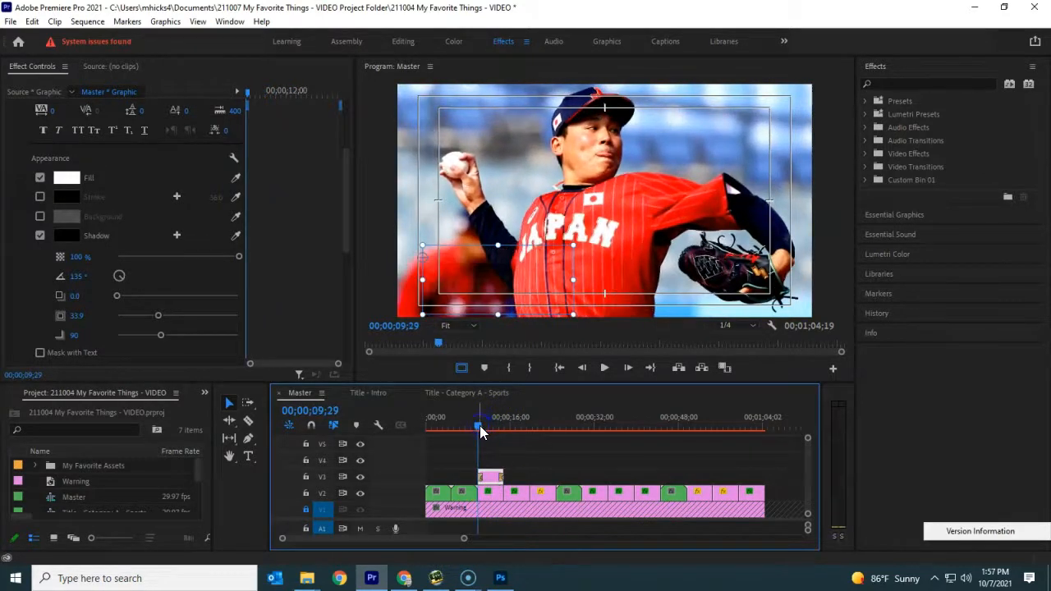
pyautogui.press('space')
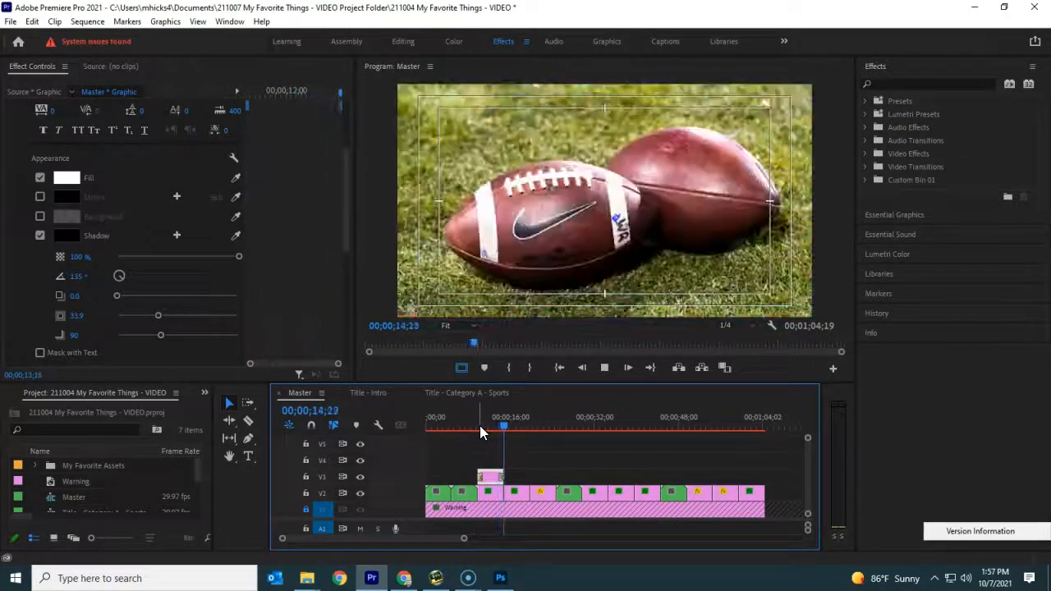
pyautogui.moveTo(508, 421); pyautogui.dragTo(491, 430)
# - Trim the caption clip to start at 00;00;10;26 and end at 00;00;14;04
pyautogui.moveTo(464, 540); pyautogui.dragTo(430, 543)
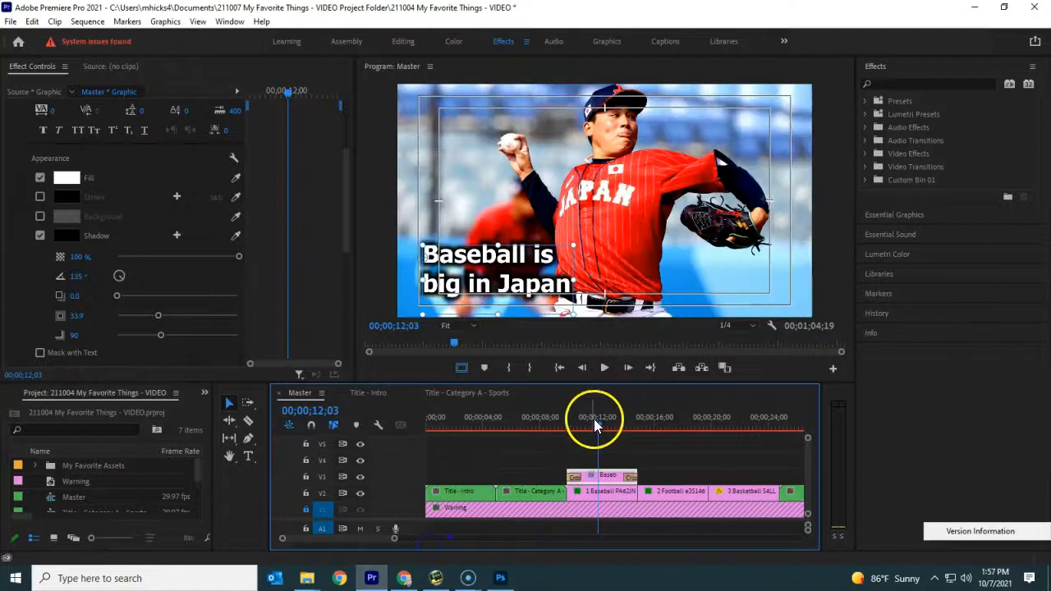
pyautogui.moveTo(597, 427); pyautogui.dragTo(582, 432)
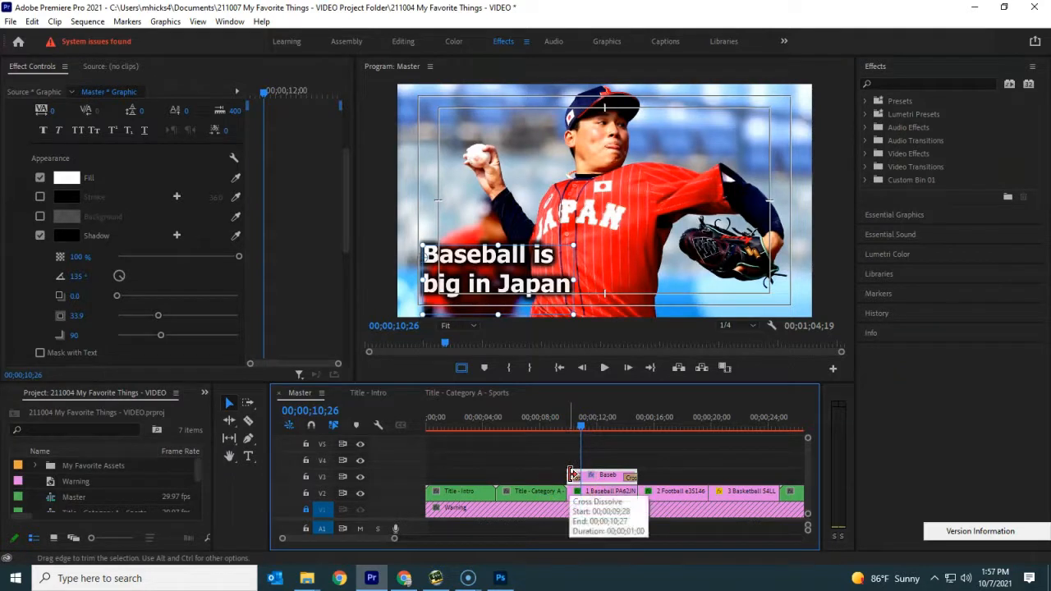
pyautogui.click(573, 474)
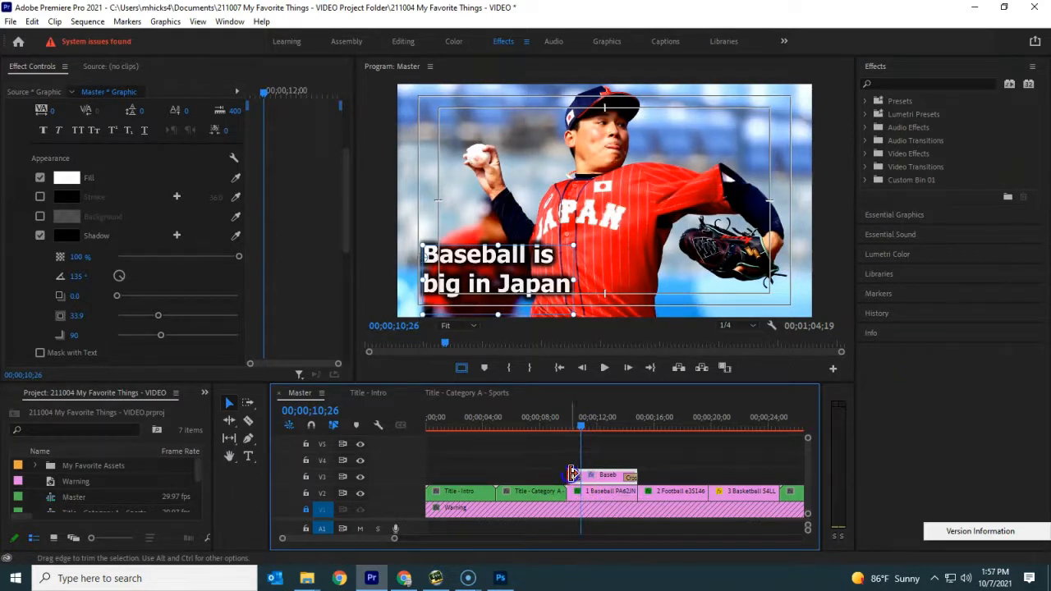
pyautogui.moveTo(573, 475); pyautogui.dragTo(582, 469)
pyautogui.moveTo(582, 424); pyautogui.dragTo(627, 418)
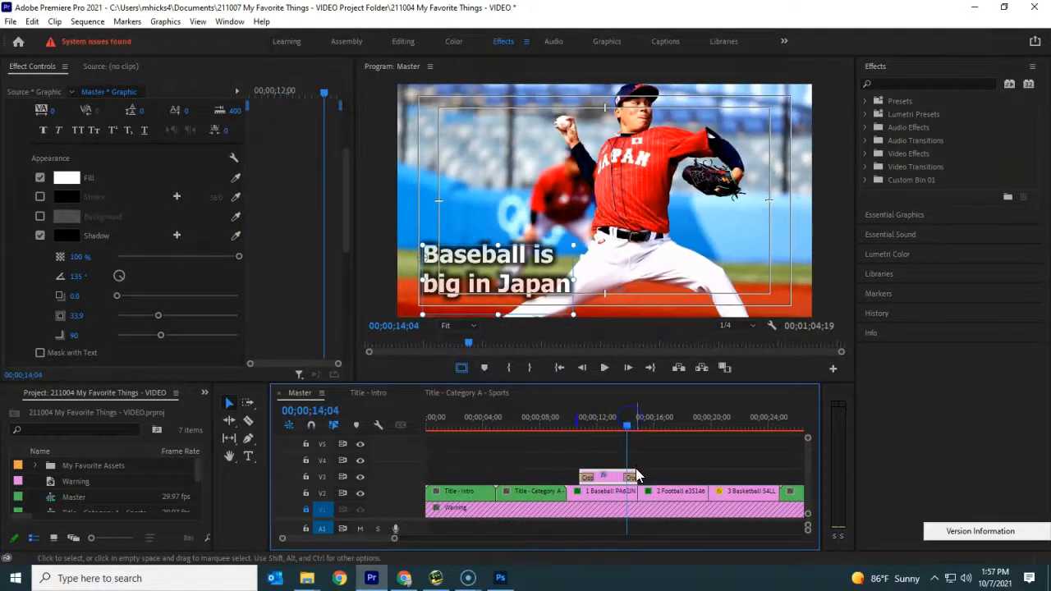
pyautogui.moveTo(634, 474); pyautogui.dragTo(627, 474)
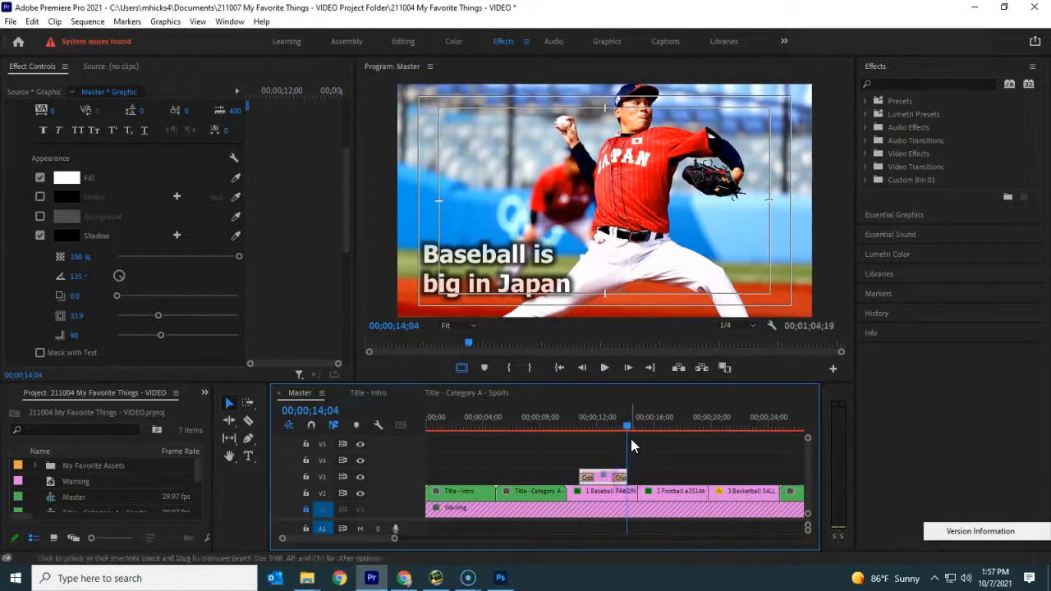
# - Play back the trimmed caption's timing from just before the baseball clip into the football clip
pyautogui.click(623, 422)
pyautogui.click(563, 423)
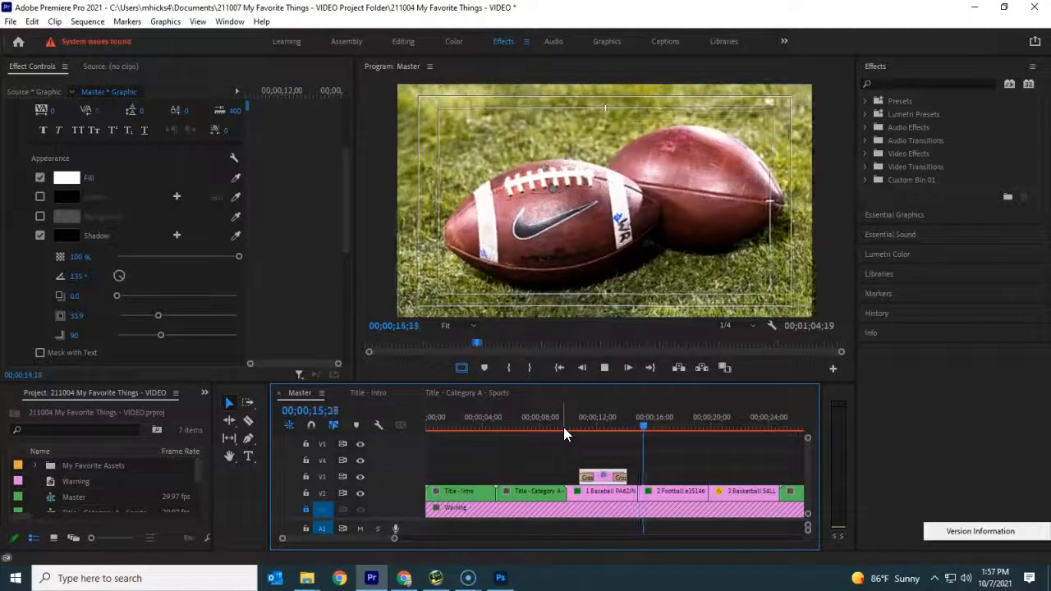
pyautogui.moveTo(588, 409); pyautogui.dragTo(602, 416)
# - Duplicate the baseball caption clip on track V3 and place the copy above the football clip
pyautogui.click(603, 476)
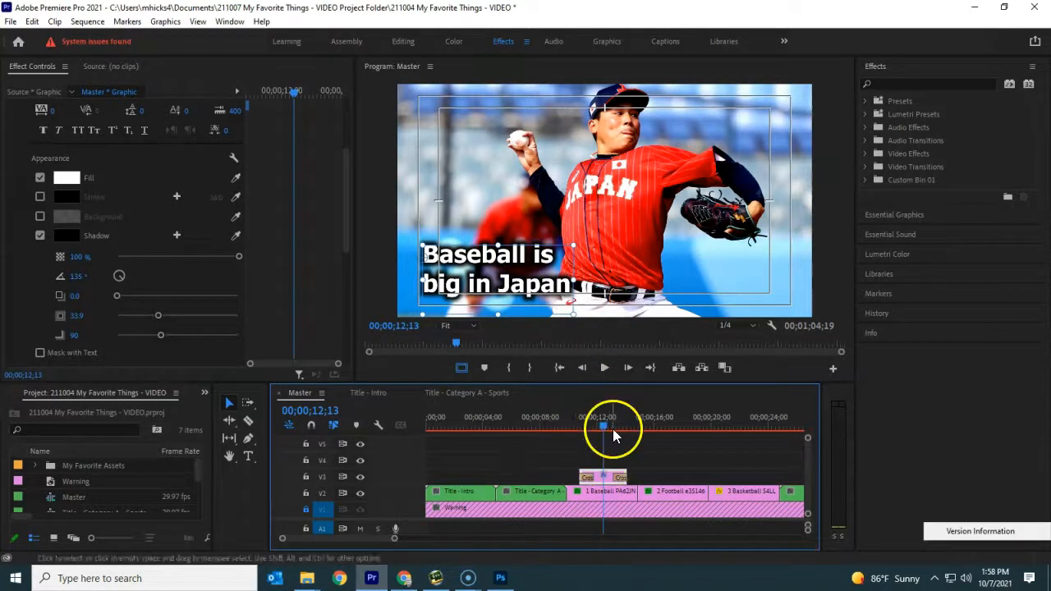
pyautogui.moveTo(606, 425); pyautogui.dragTo(602, 447)
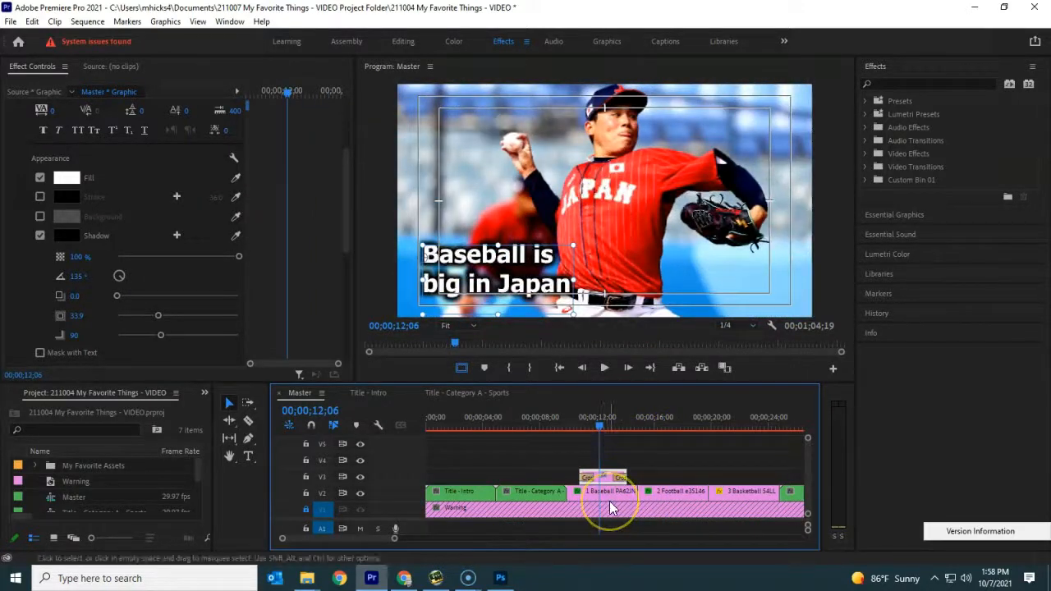
pyautogui.click(605, 480)
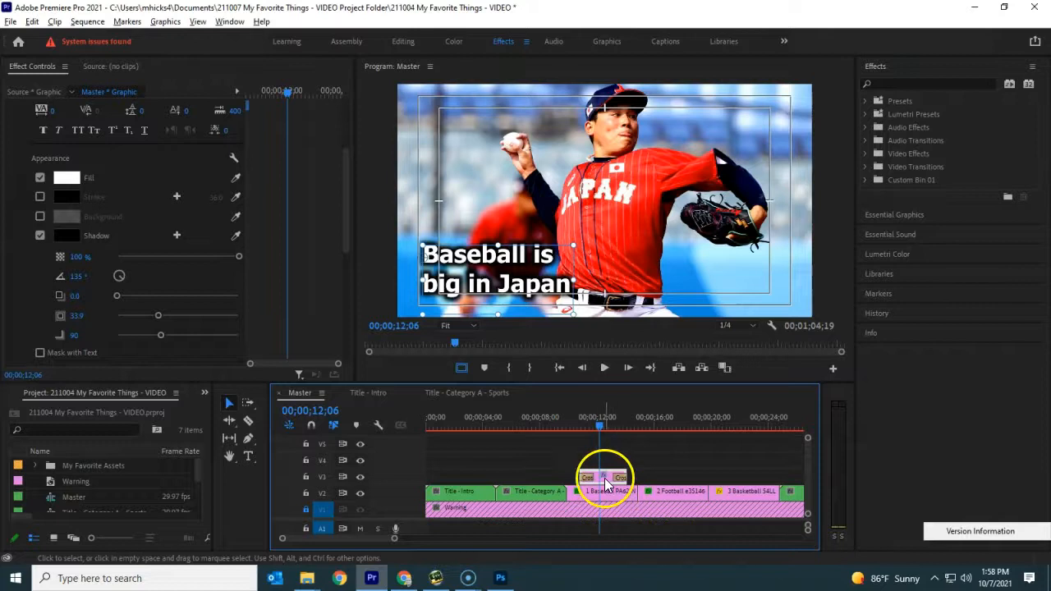
pyautogui.moveTo(605, 482); pyautogui.dragTo(674, 476)
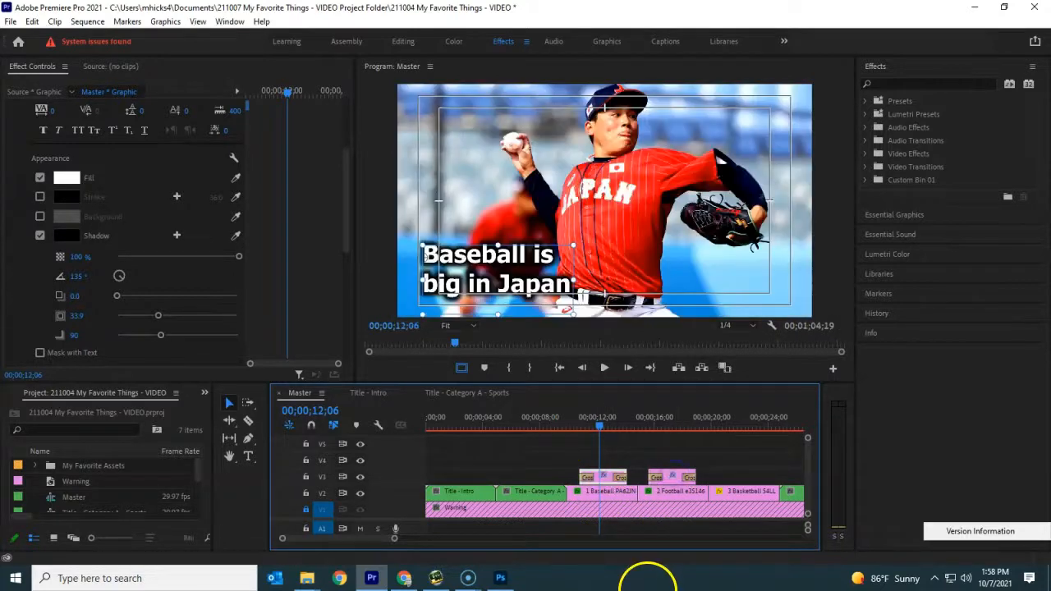
# - Replace the text of the caption over the football clip with "Footballs are not round"
pyautogui.click(668, 421)
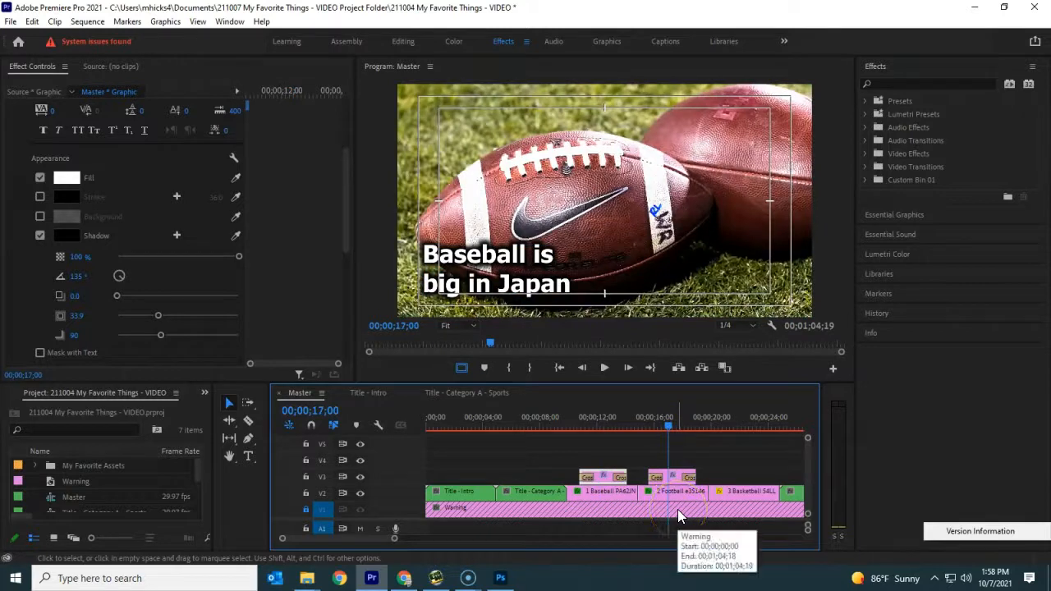
pyautogui.click(674, 479)
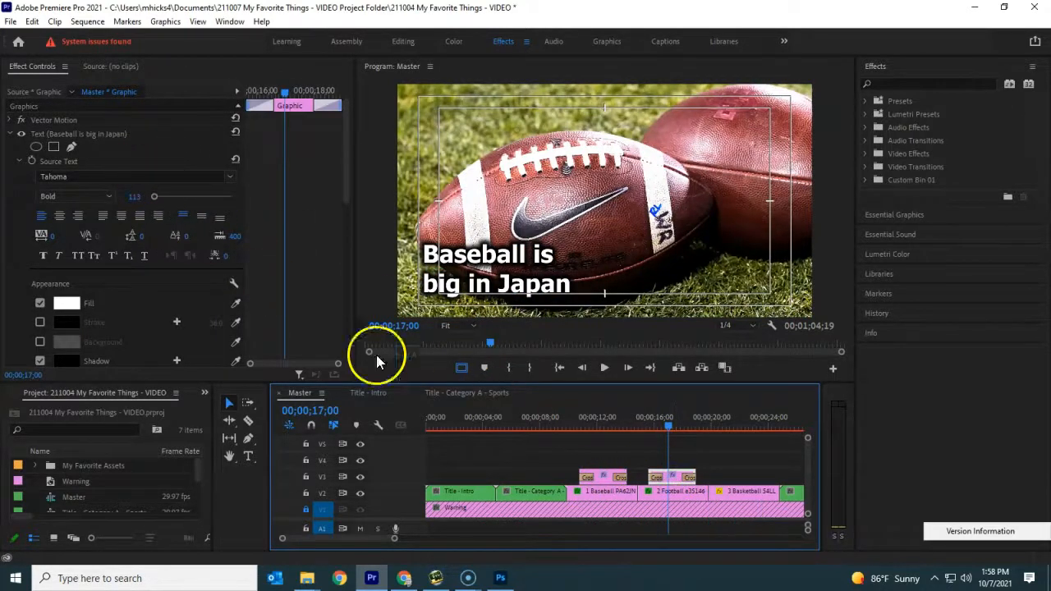
pyautogui.click(506, 284)
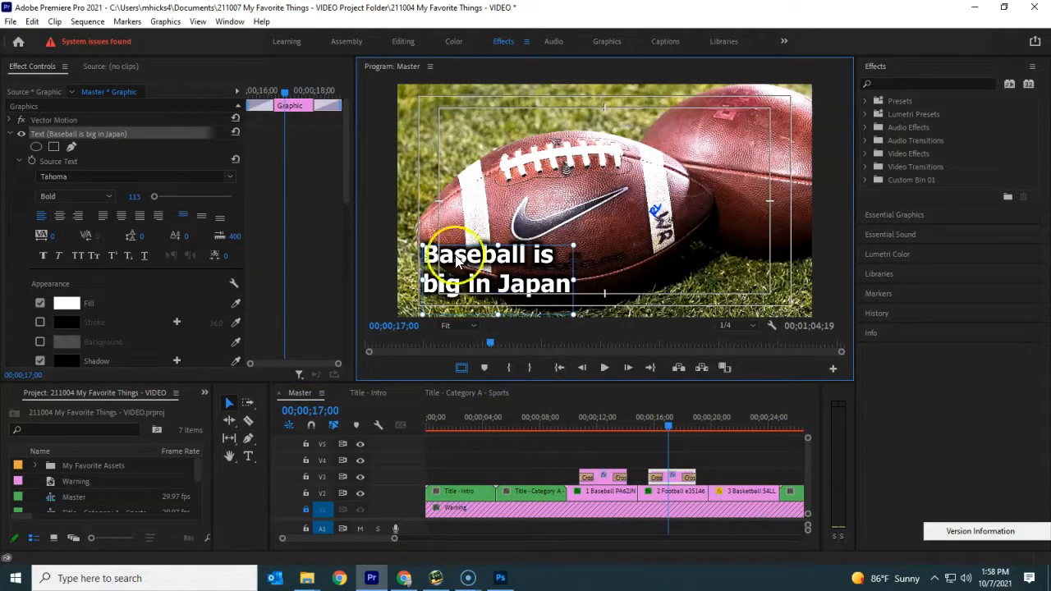
pyautogui.doubleClick(504, 281)
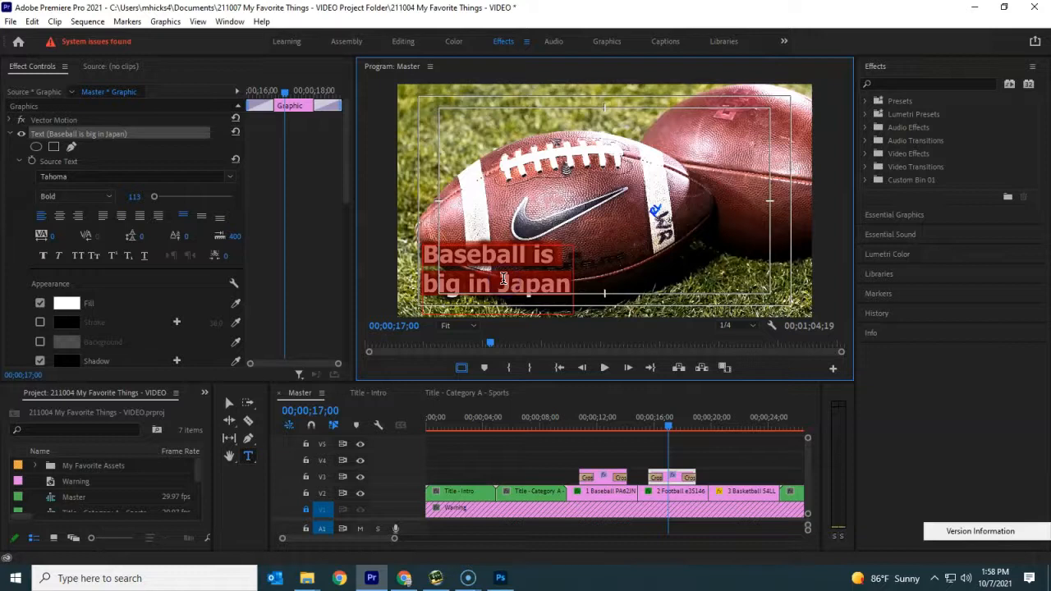
pyautogui.write('Footb')
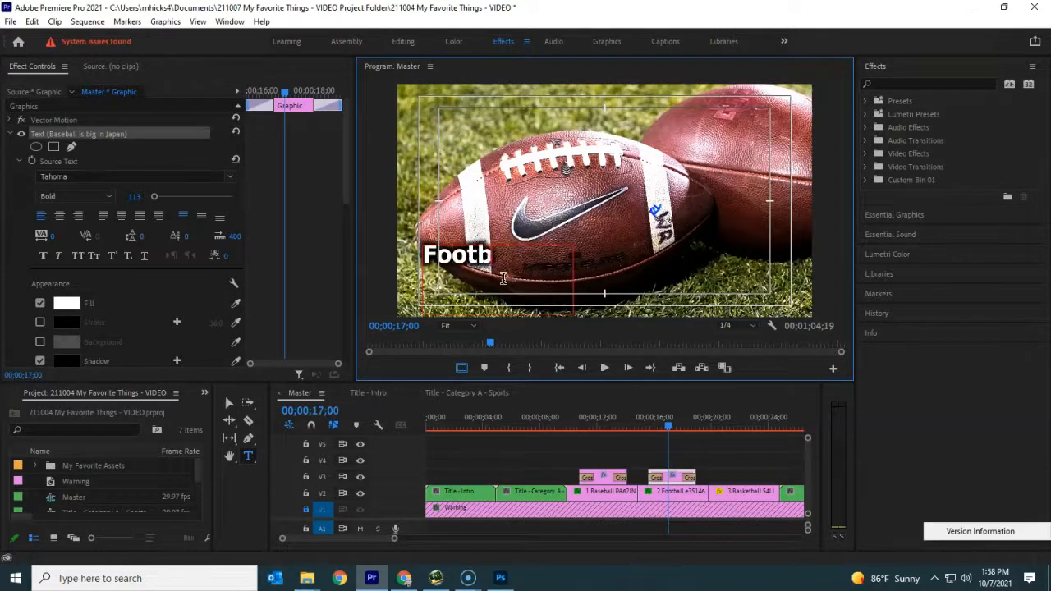
pyautogui.write('alls are not')
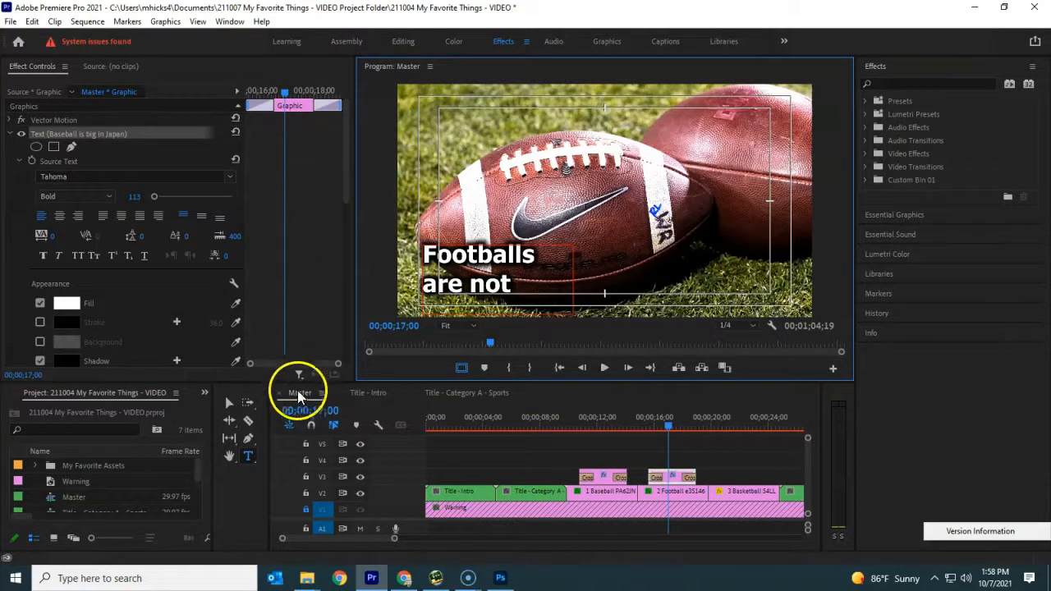
# - Widen the football caption's text box so "Footballs are" fits on the first line
pyautogui.click(229, 404)
pyautogui.click(570, 276)
pyautogui.moveTo(592, 279); pyautogui.dragTo(595, 277)
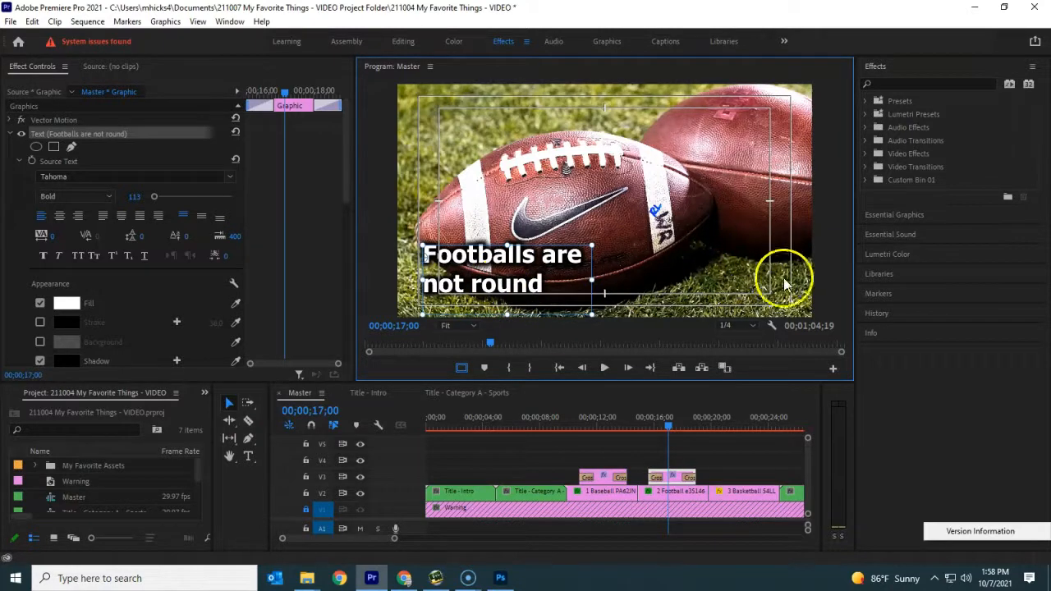
# - Move the football caption to the lower-right corner of the video frame, right-align it, and line it up with the outer safe margin
pyautogui.moveTo(553, 292); pyautogui.dragTo(723, 298)
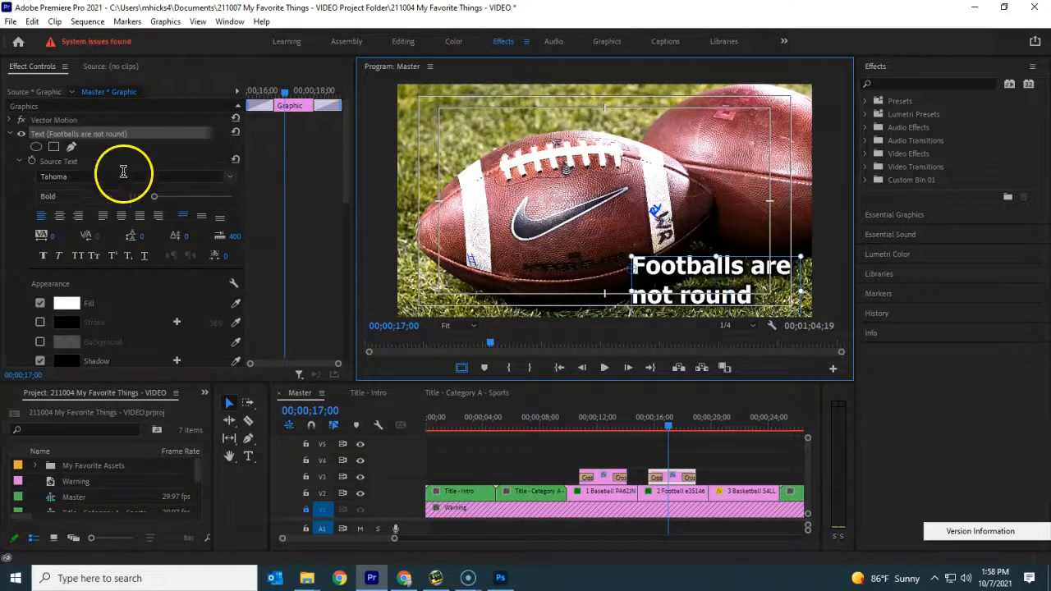
pyautogui.click(80, 215)
pyautogui.click(735, 295)
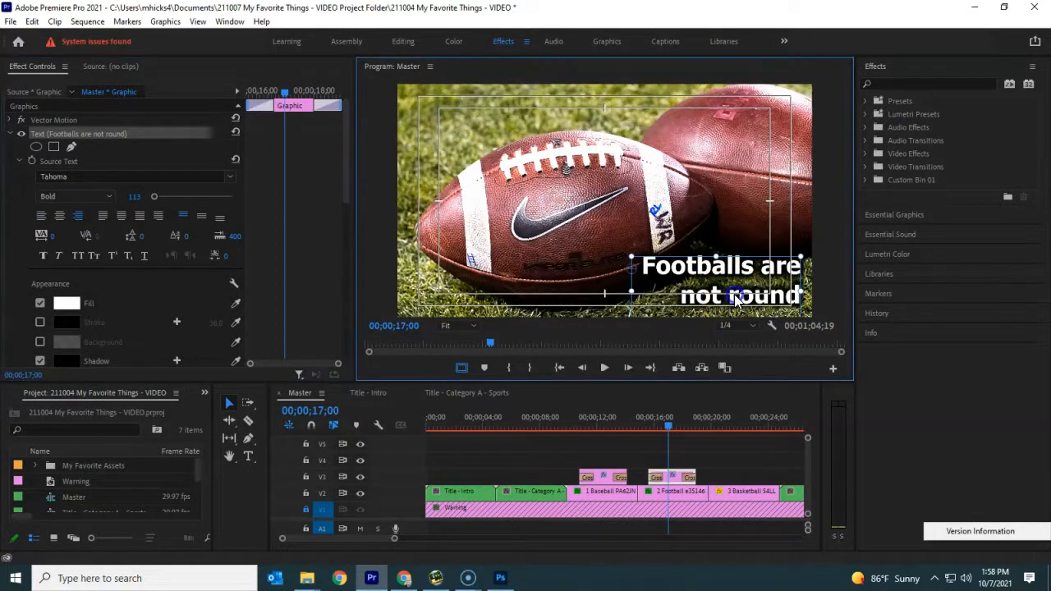
pyautogui.moveTo(734, 298); pyautogui.dragTo(723, 297)
# - Change the football caption's fill color to black and its shadow color to white (FFFFFF)
pyautogui.moveTo(665, 424)
pyautogui.mouseDown()
pyautogui.moveTo(645, 432)
pyautogui.moveTo(696, 430)
pyautogui.moveTo(648, 441)
pyautogui.moveTo(671, 433)
pyautogui.mouseUp()
pyautogui.click(665, 480)
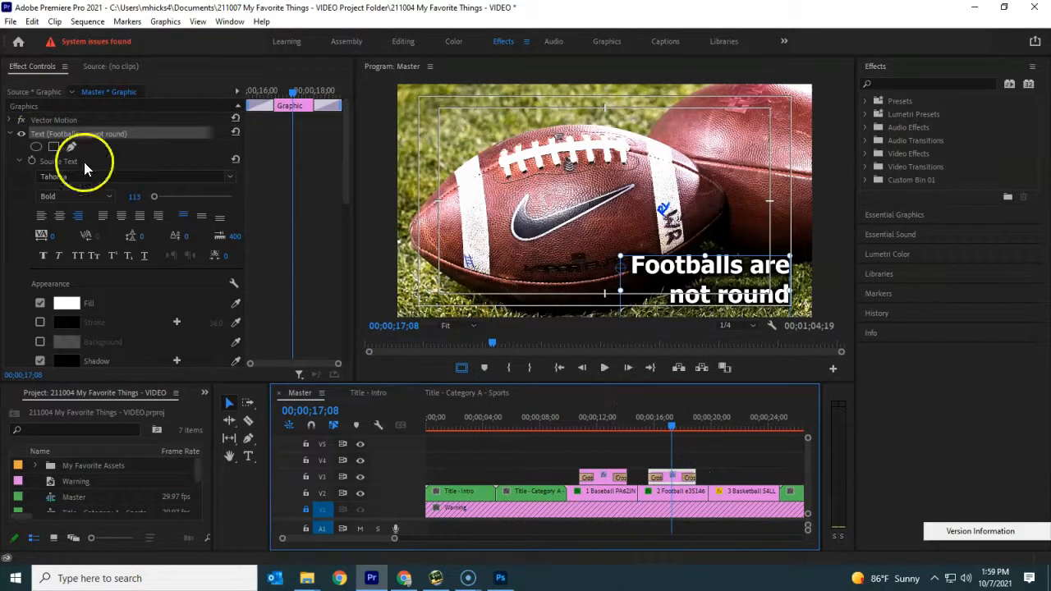
pyautogui.click(63, 302)
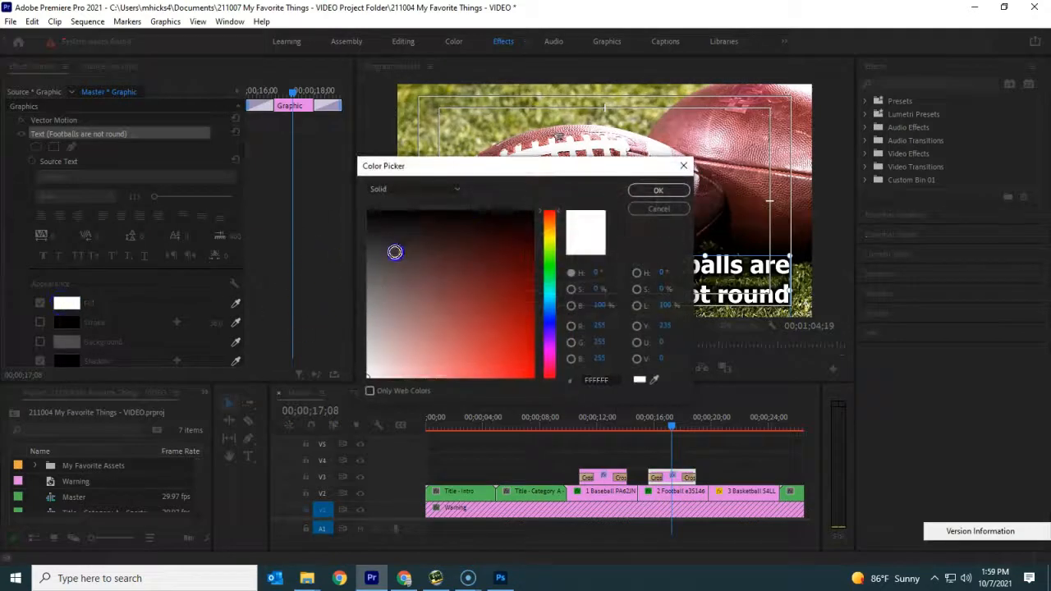
pyautogui.moveTo(395, 252); pyautogui.dragTo(479, 210)
pyautogui.click(656, 190)
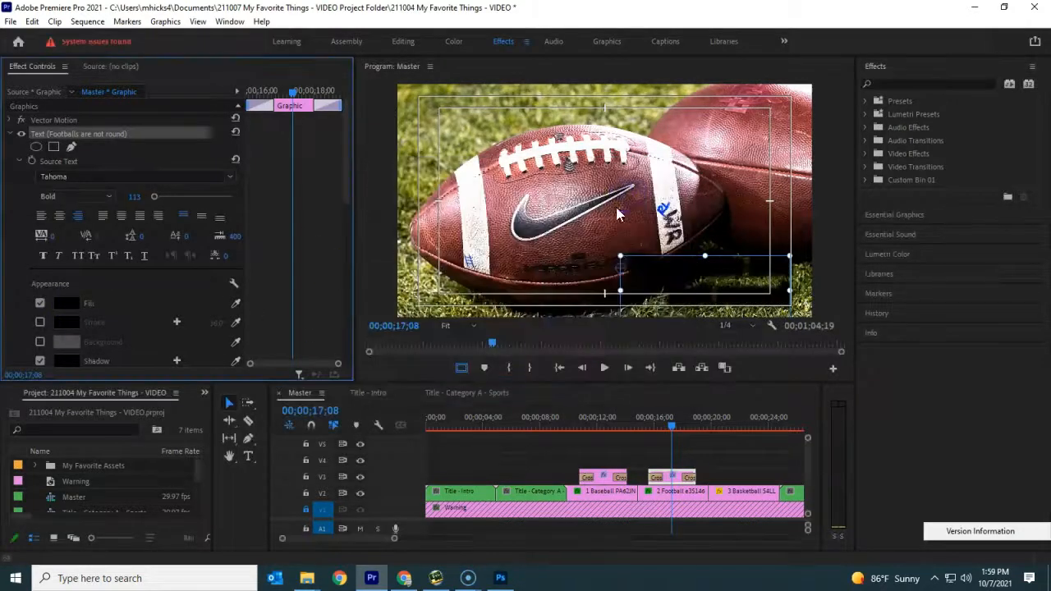
pyautogui.click(62, 363)
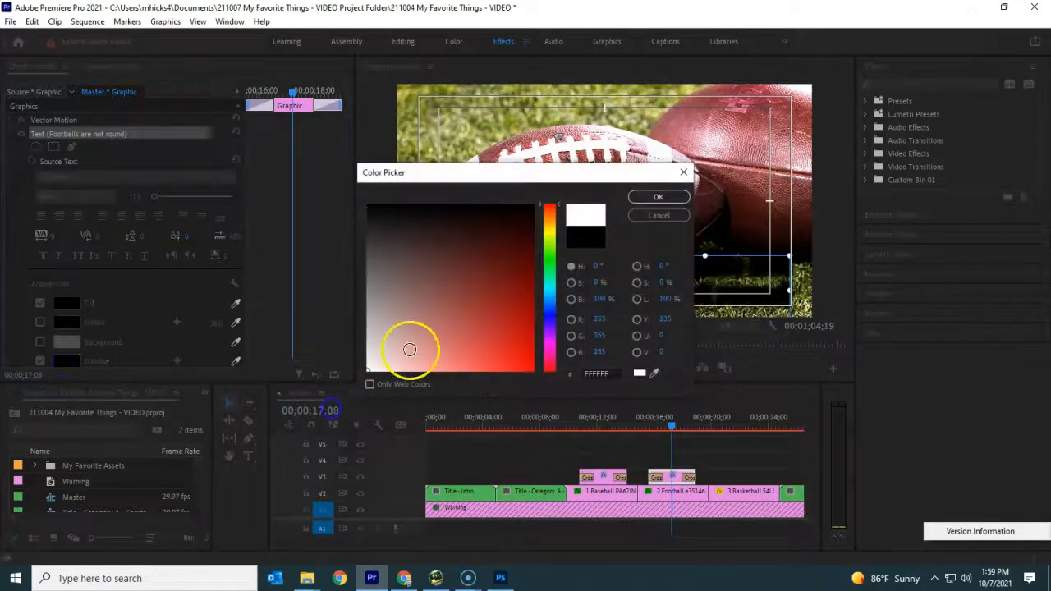
pyautogui.click(637, 201)
# - Scrub through the captioned clips and go to the end of the Master sequence
pyautogui.moveTo(689, 420); pyautogui.dragTo(604, 460)
pyautogui.click(680, 425)
pyautogui.moveTo(391, 539); pyautogui.dragTo(483, 538)
pyautogui.moveTo(692, 421); pyautogui.dragTo(705, 422)
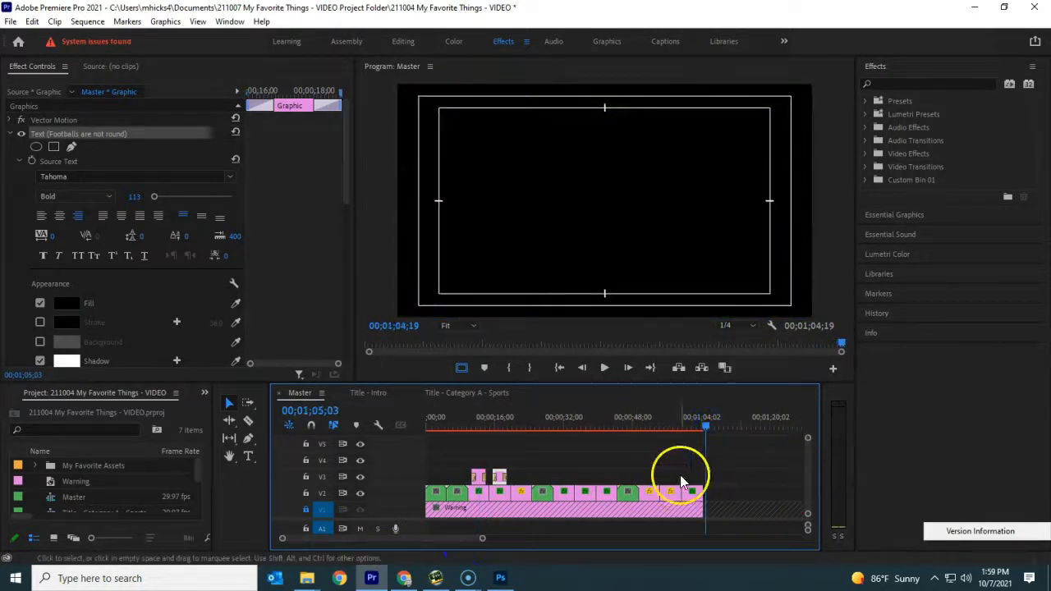